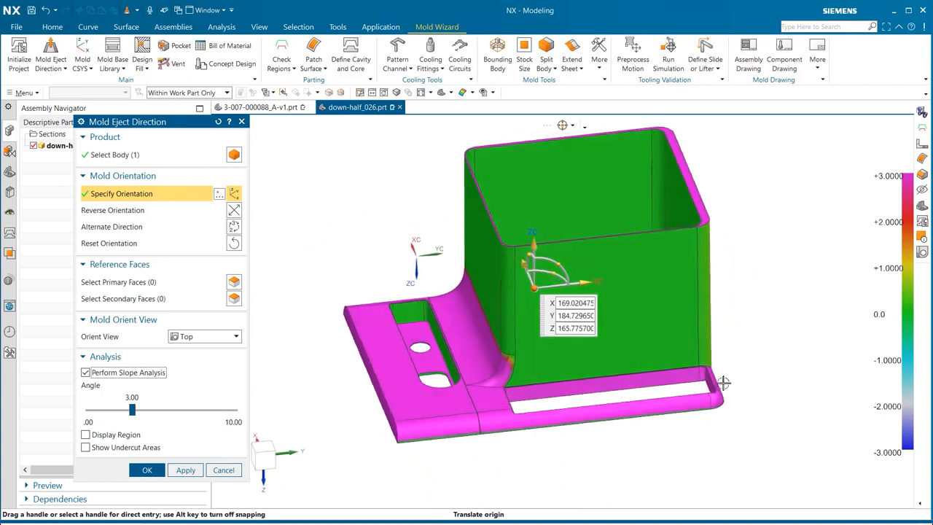
# - Accept the mold eject direction and run Feature2Cost Molding feature recognition on the part body
pyautogui.click(149, 471)
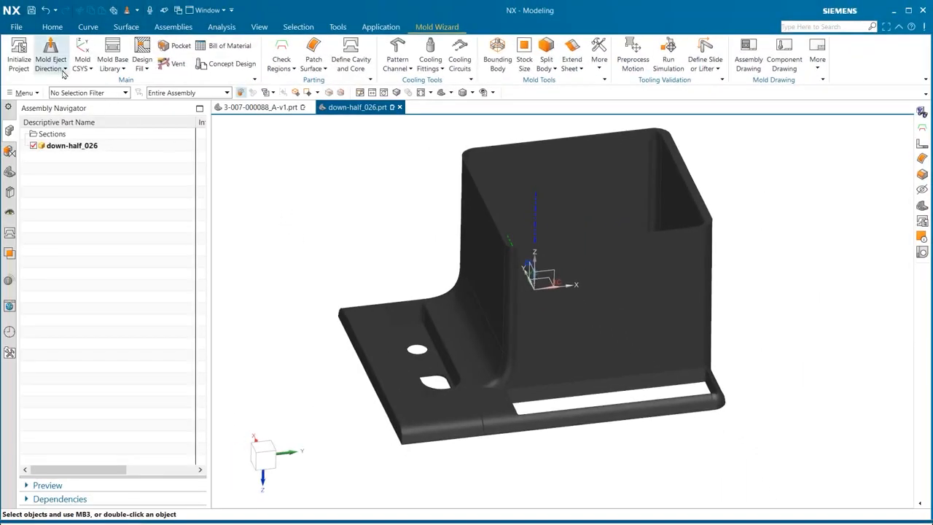
pyautogui.click(64, 70)
pyautogui.click(64, 93)
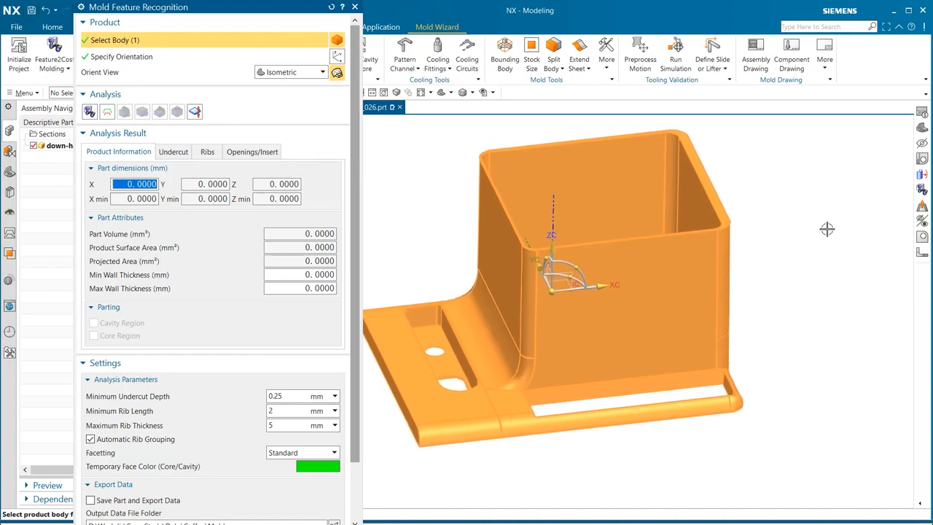
pyautogui.click(90, 111)
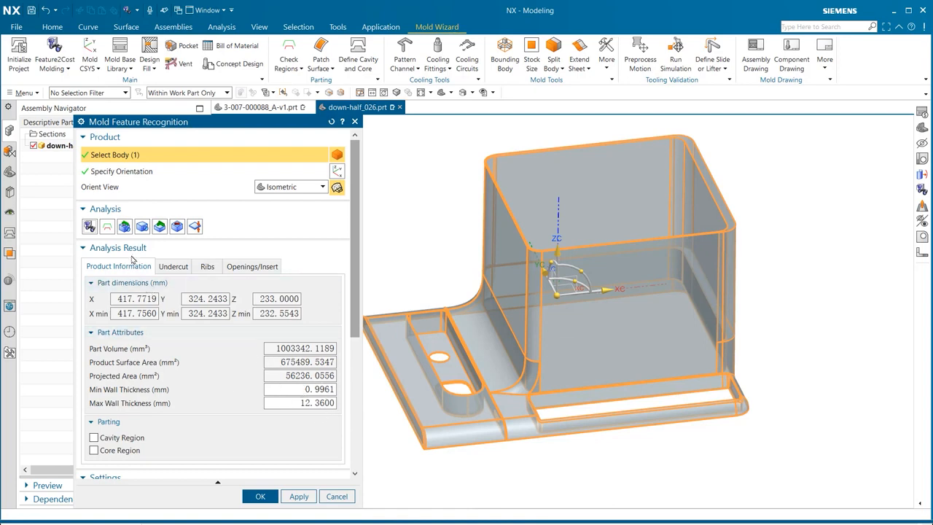
# - Delete the Undercut0 and Undercut1 records from the recognized undercuts list
pyautogui.click(167, 266)
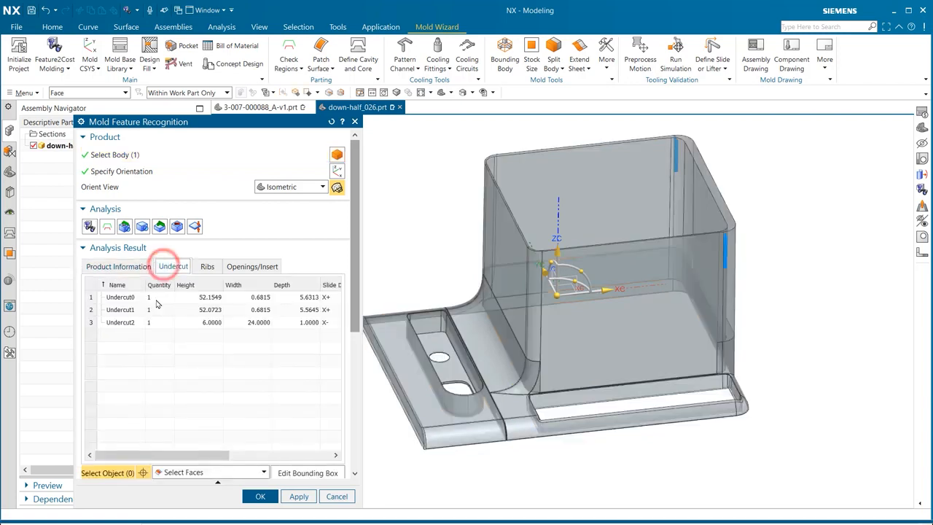
pyautogui.click(92, 284)
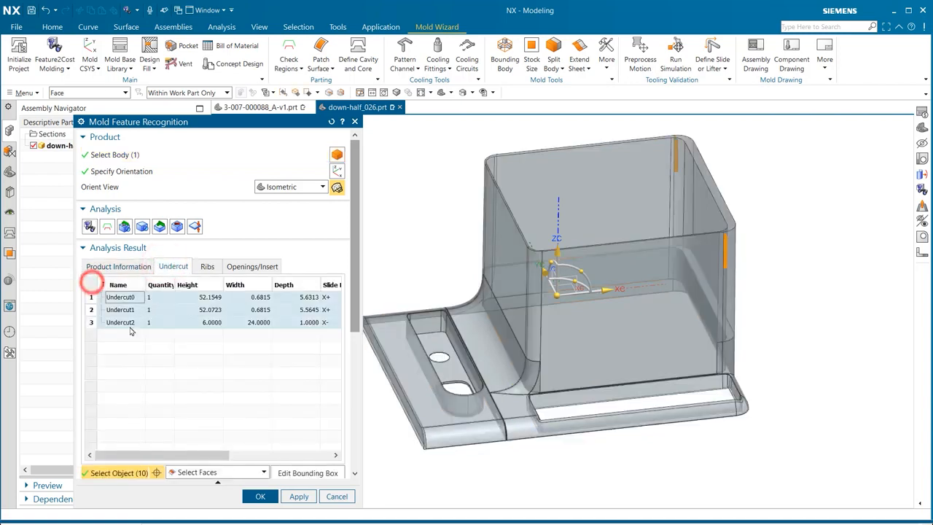
pyautogui.click(159, 374)
pyautogui.click(120, 298)
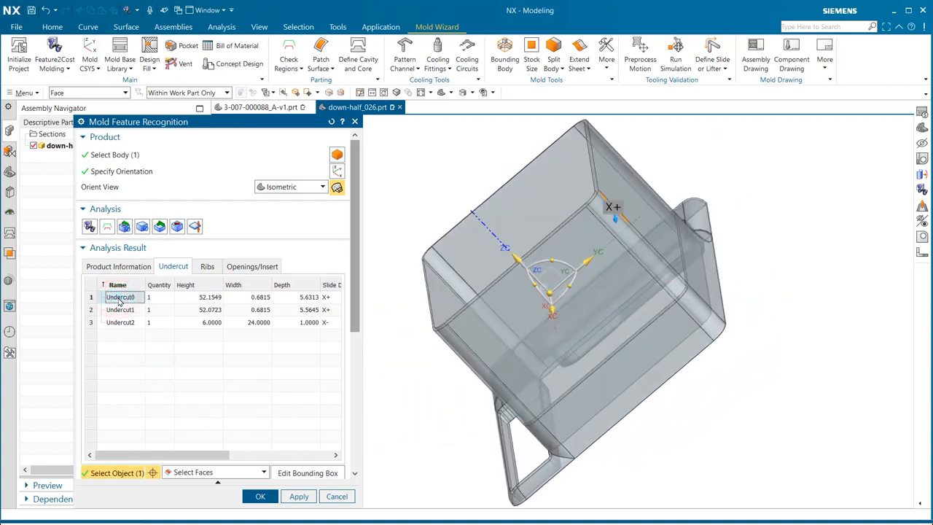
pyautogui.rightClick(114, 300)
pyautogui.click(135, 357)
pyautogui.click(124, 298)
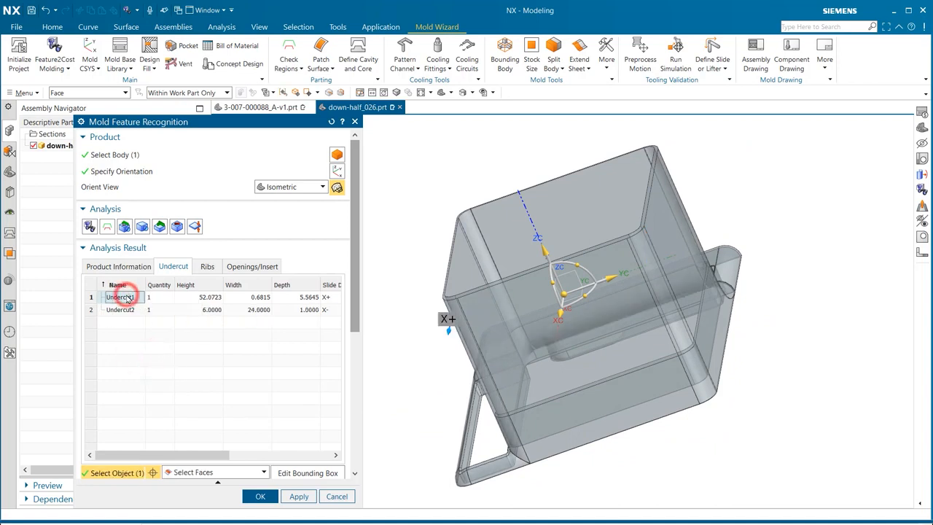
pyautogui.rightClick(126, 299)
pyautogui.click(150, 353)
# - Zoom the view to the Undercut2 feature
pyautogui.click(116, 297)
pyautogui.rightClick(117, 299)
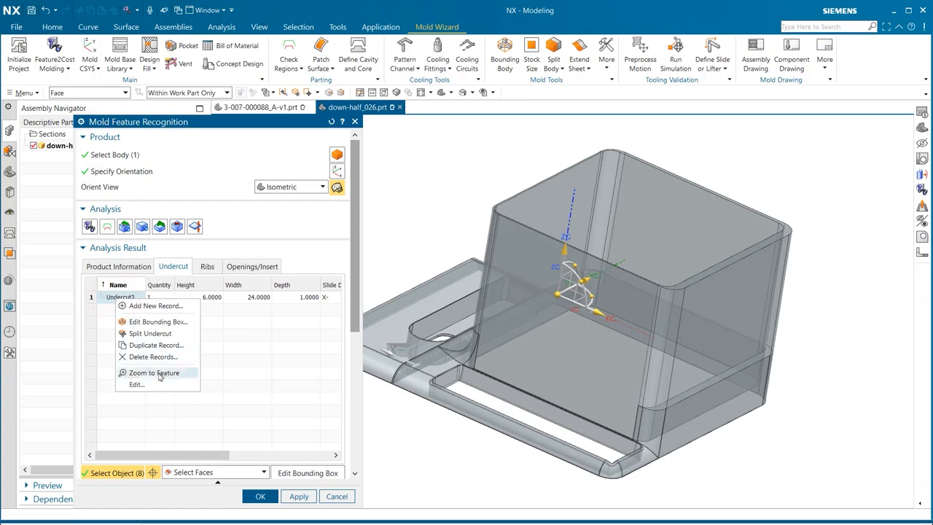
pyautogui.click(157, 373)
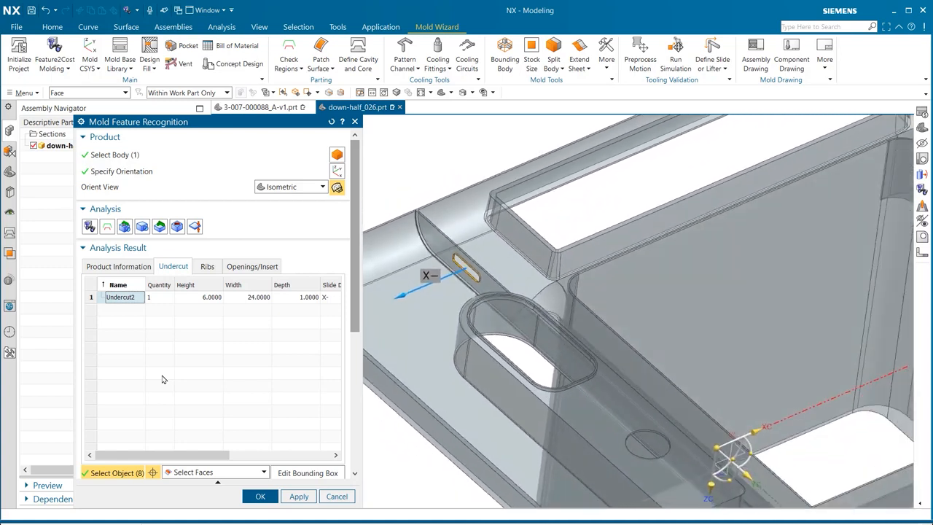
# - Review the recognized Rib0 and openings/insert features and accept the recognition results
pyautogui.click(207, 267)
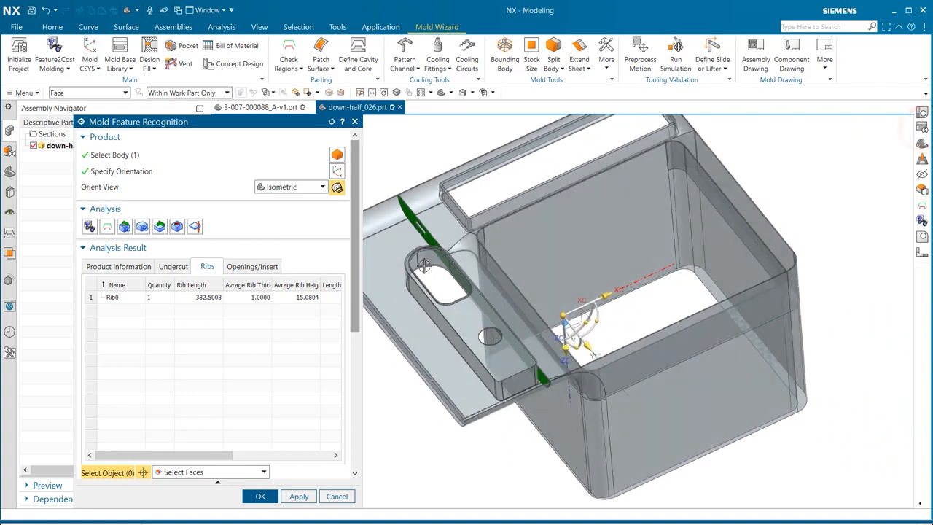
pyautogui.click(123, 298)
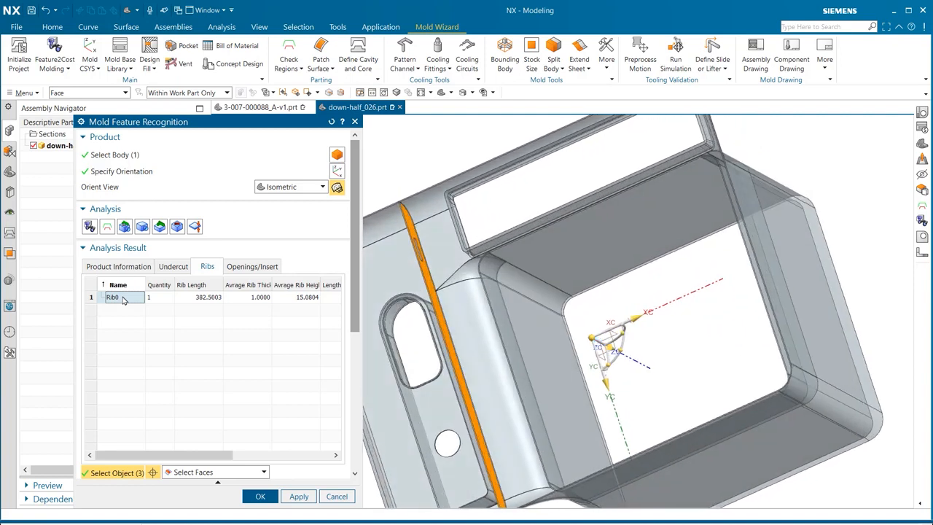
pyautogui.click(265, 266)
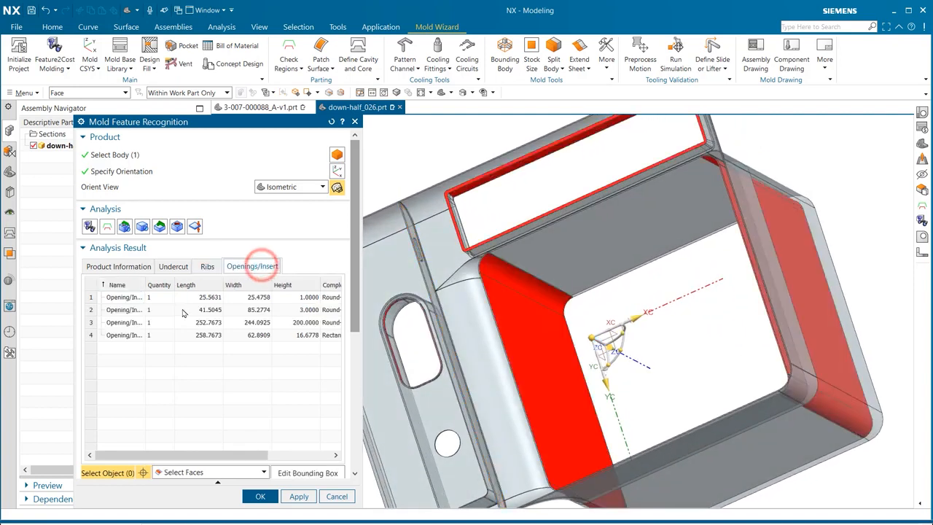
pyautogui.click(125, 297)
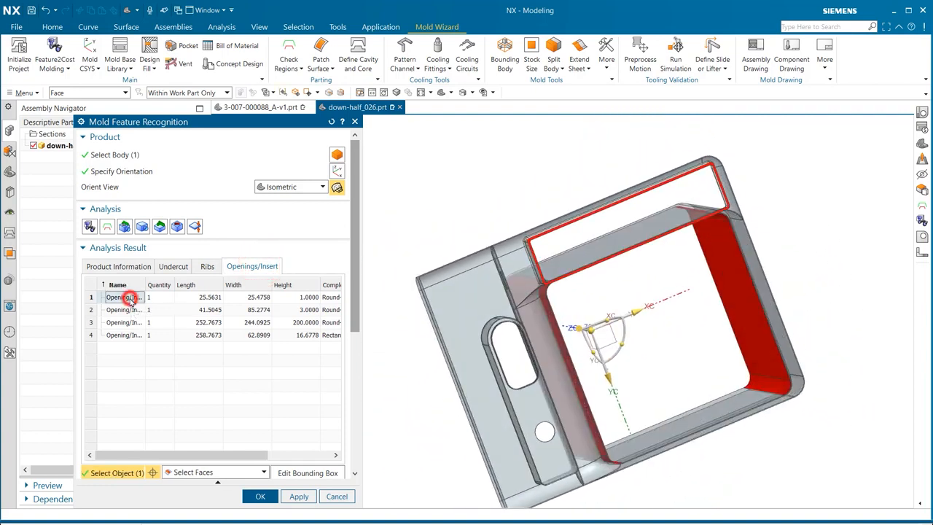
pyautogui.click(96, 310)
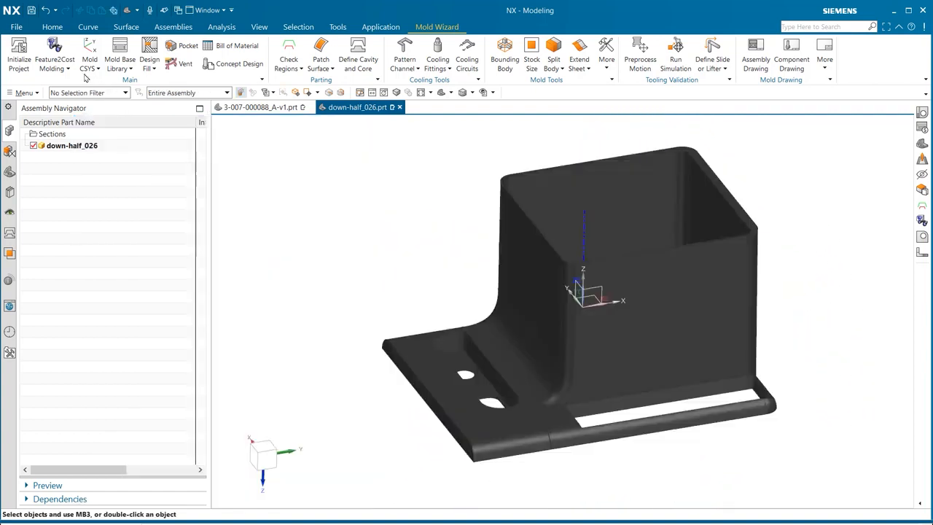
# - Open the Mold Cost analysis for the part and review its customer information
pyautogui.click(70, 69)
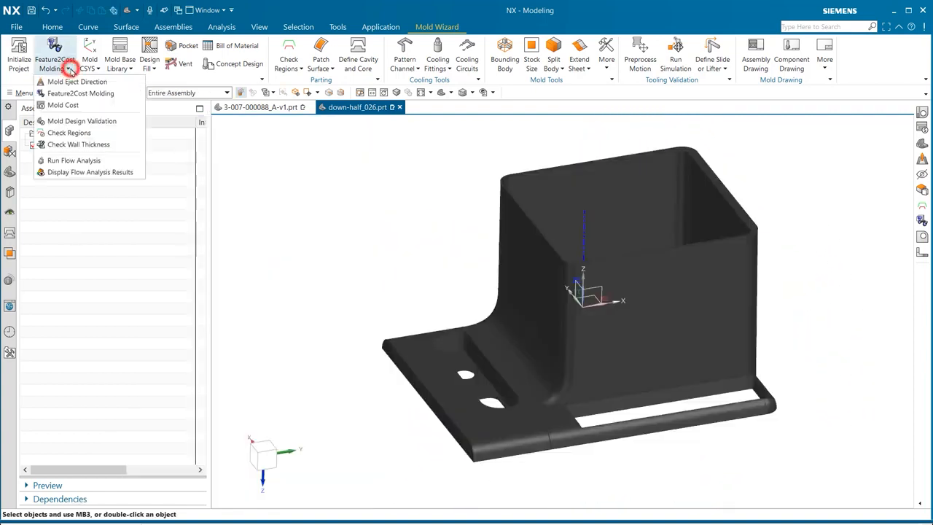
pyautogui.click(76, 107)
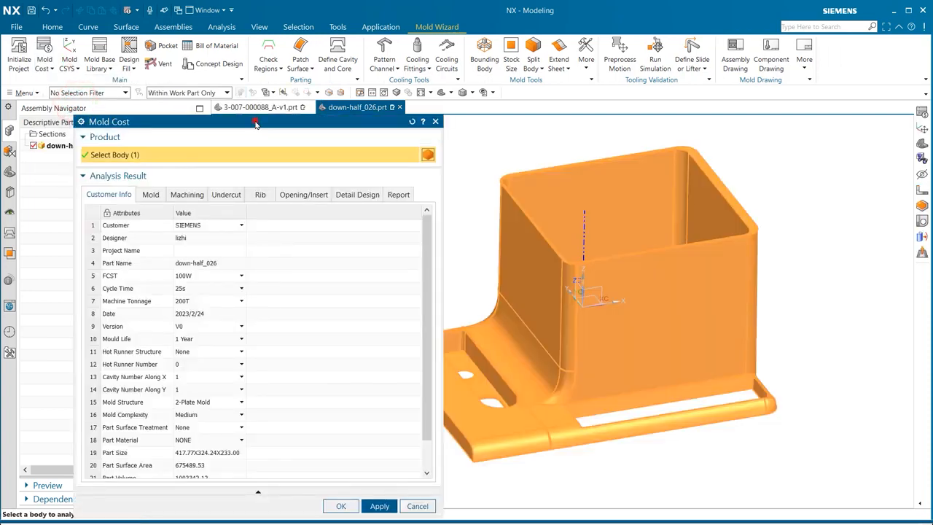
pyautogui.moveTo(255, 121); pyautogui.dragTo(257, 62)
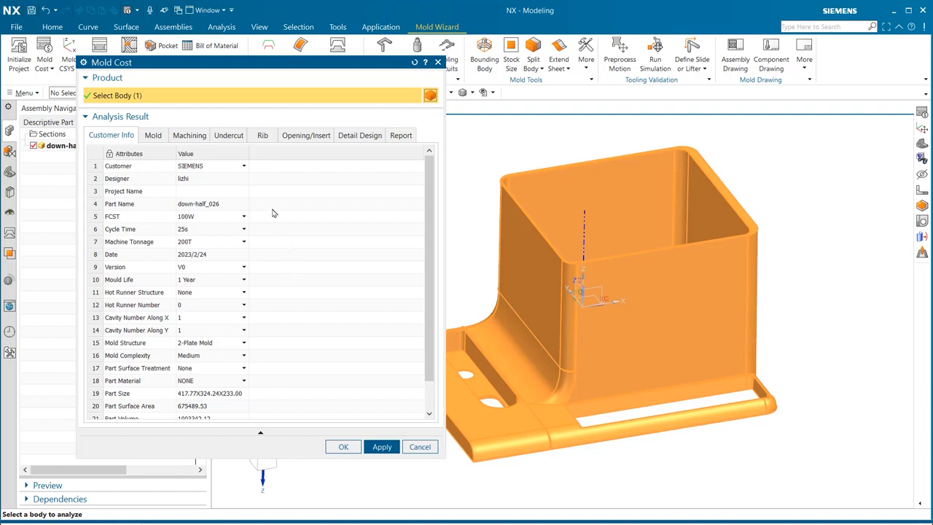
pyautogui.click(246, 170)
pyautogui.click(246, 170)
# - Set the moldbase material to S45C in the mold cost data
pyautogui.click(152, 136)
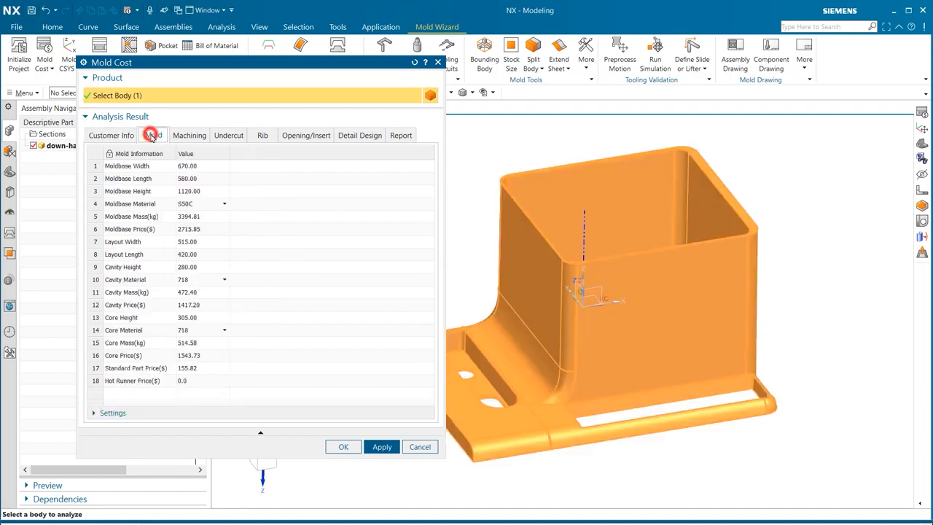
pyautogui.click(225, 204)
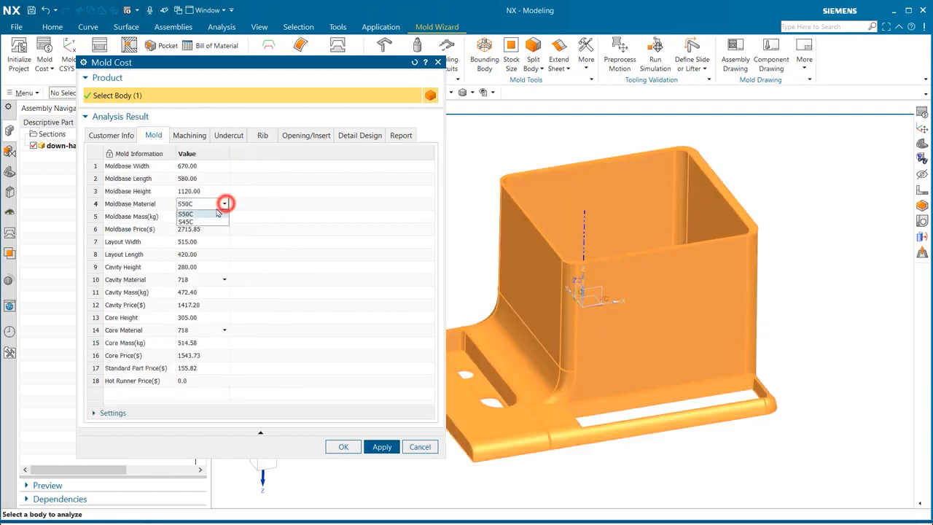
pyautogui.click(209, 217)
pyautogui.click(354, 212)
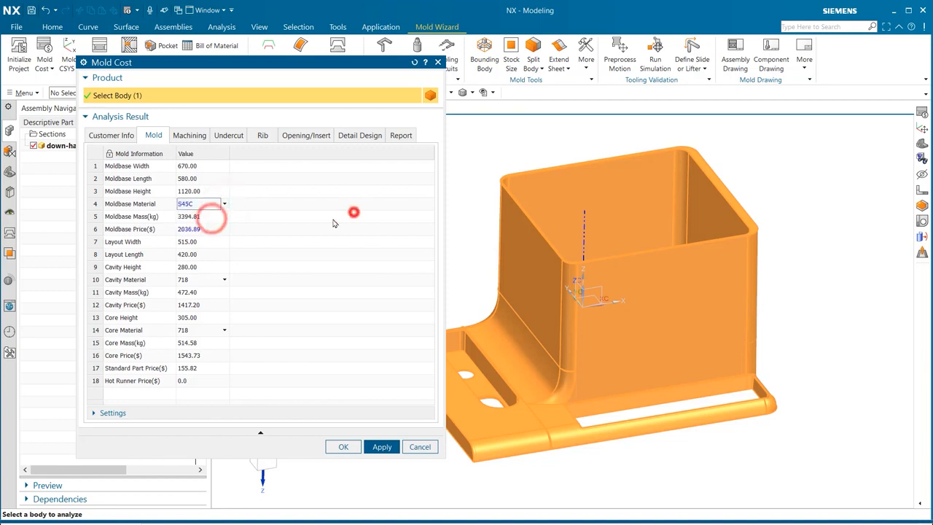
# - Set the Polish machining time to 0
pyautogui.click(189, 139)
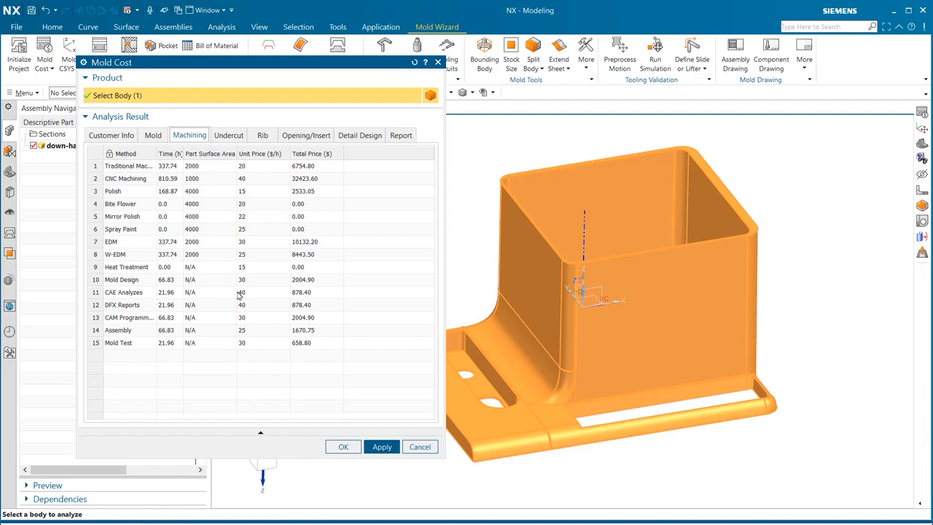
pyautogui.doubleClick(169, 191)
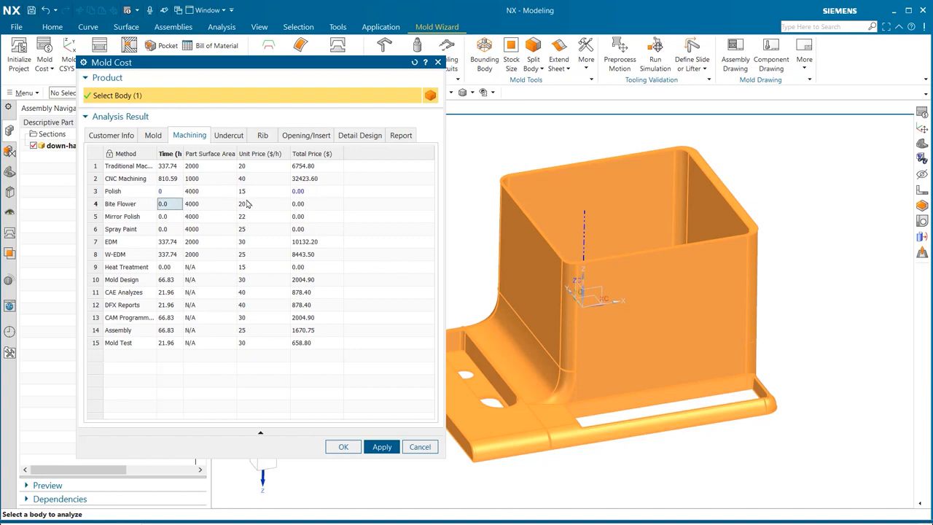
# - Change the slide complexity and material options for the Undercut2 cost record
pyautogui.click(228, 136)
pyautogui.click(92, 166)
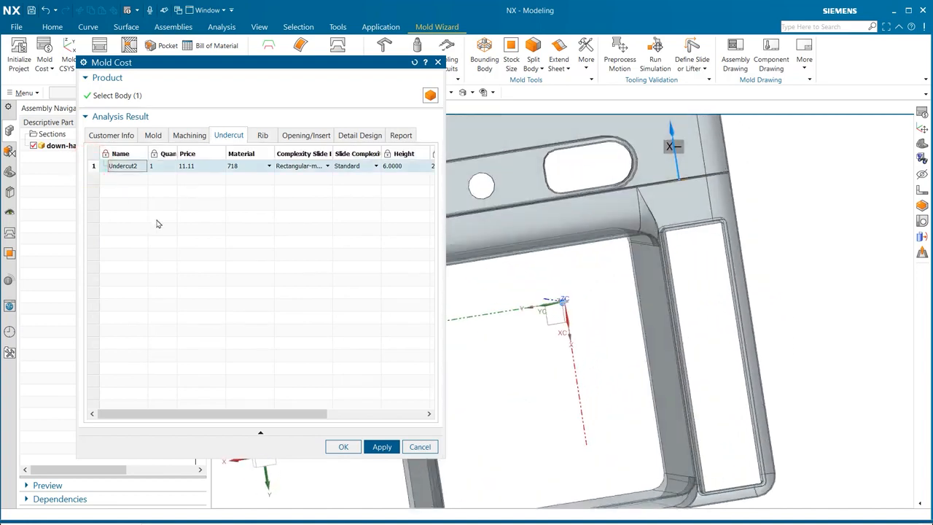
pyautogui.click(376, 166)
pyautogui.click(371, 214)
pyautogui.click(269, 167)
pyautogui.click(255, 185)
pyautogui.moveTo(442, 182); pyautogui.dragTo(594, 182)
# - Set the Rib0 material to Graphite
pyautogui.click(261, 137)
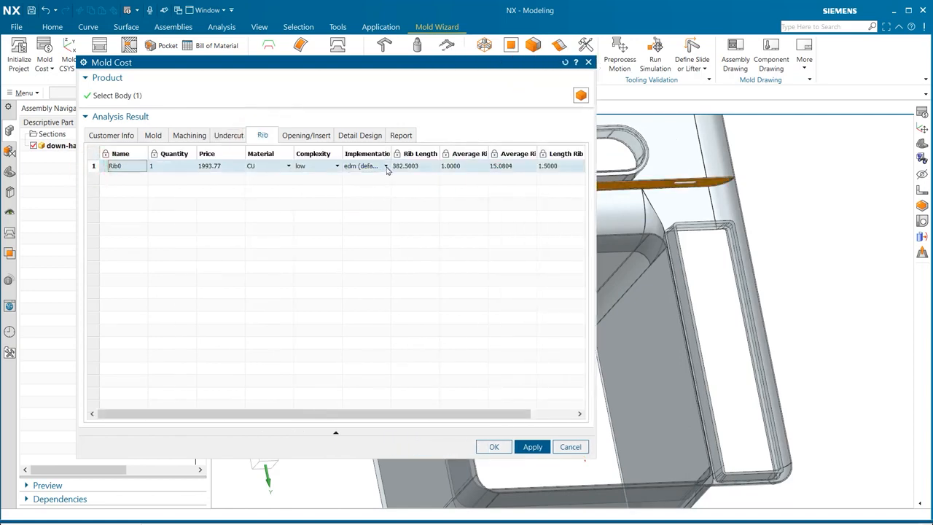
pyautogui.click(285, 167)
pyautogui.click(259, 182)
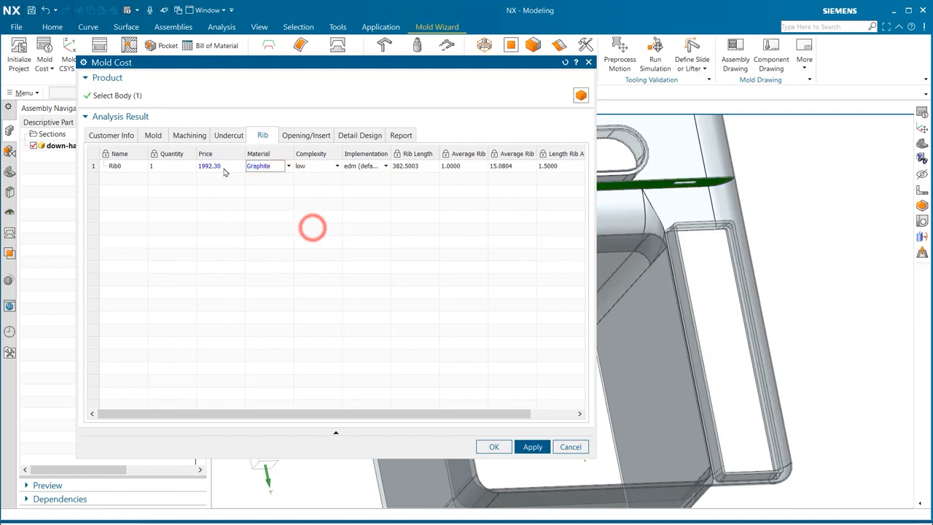
# - Review the openings/insert costs and the available report templates
pyautogui.click(305, 136)
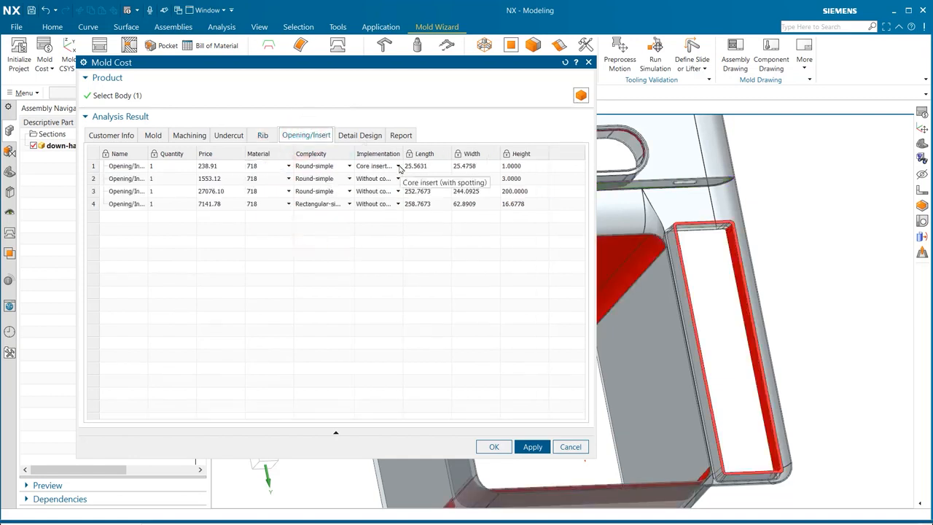
pyautogui.click(400, 136)
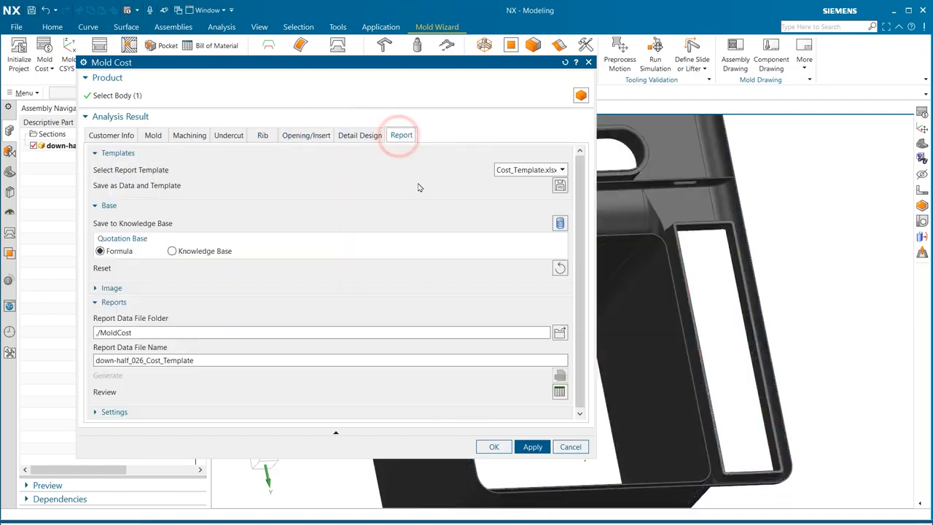
pyautogui.moveTo(345, 63); pyautogui.dragTo(289, 55)
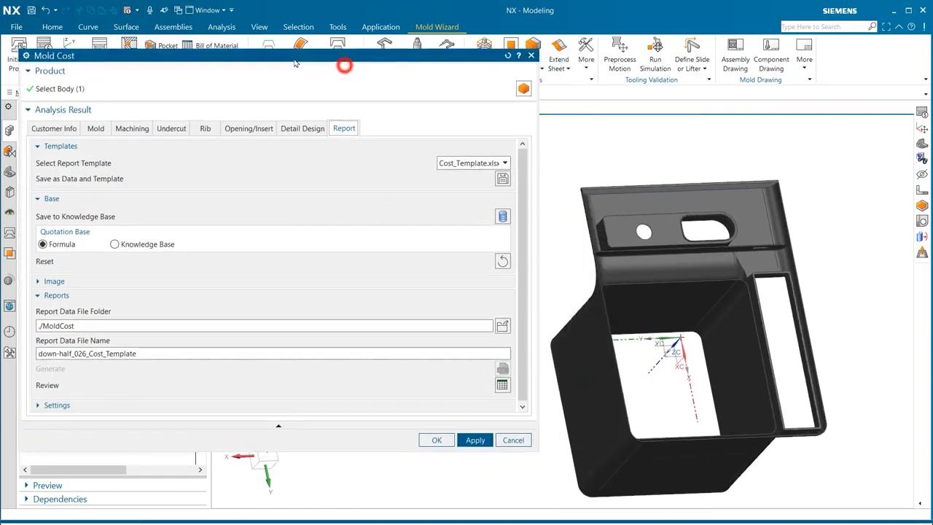
pyautogui.click(455, 162)
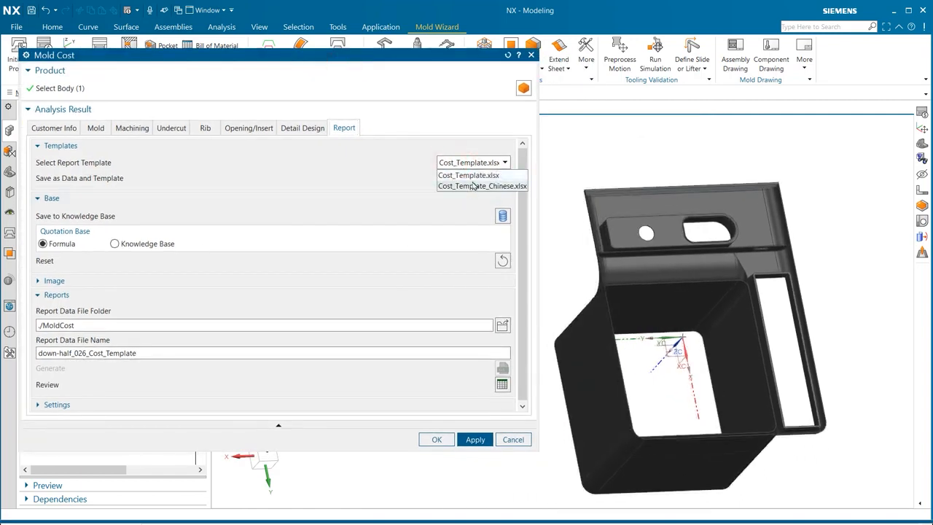
# - Capture Image1 for the report from a region drawn around the part in the graphics area
pyautogui.click(221, 282)
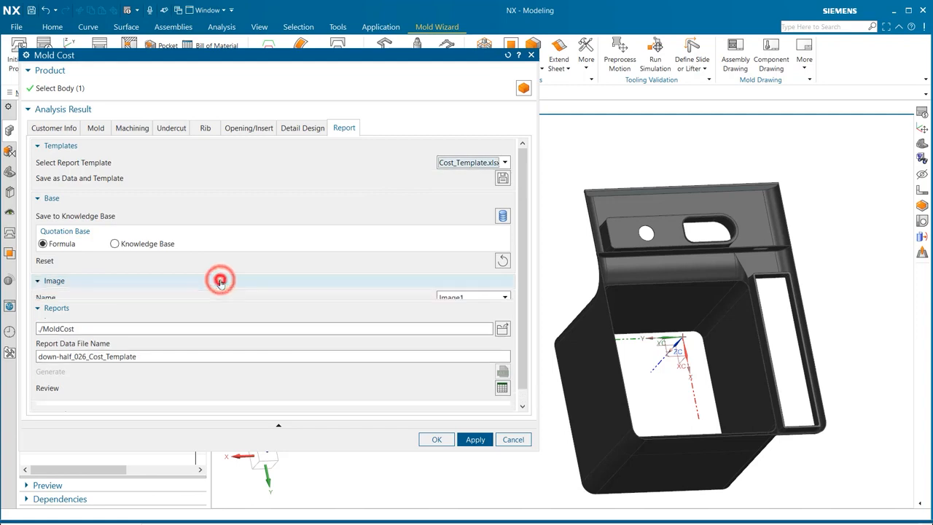
pyautogui.click(477, 312)
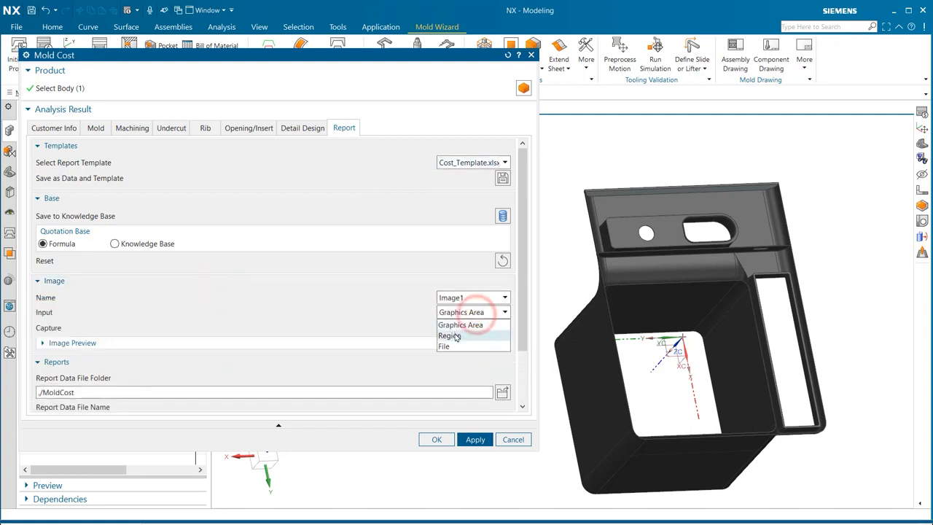
pyautogui.click(459, 332)
pyautogui.moveTo(546, 174); pyautogui.dragTo(865, 502)
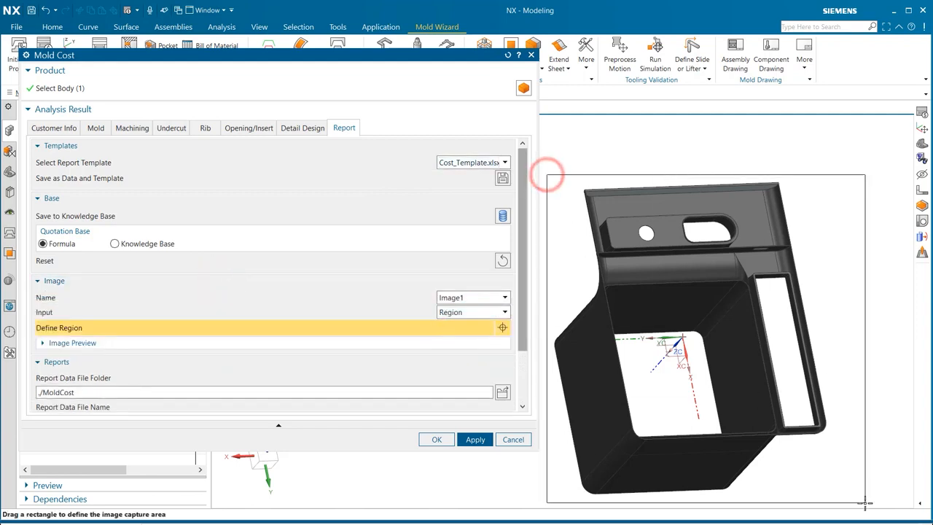
# - Switch to Image2 and generate the cost report file down-half_026_Cost_Template
pyautogui.click(471, 182)
pyautogui.click(467, 198)
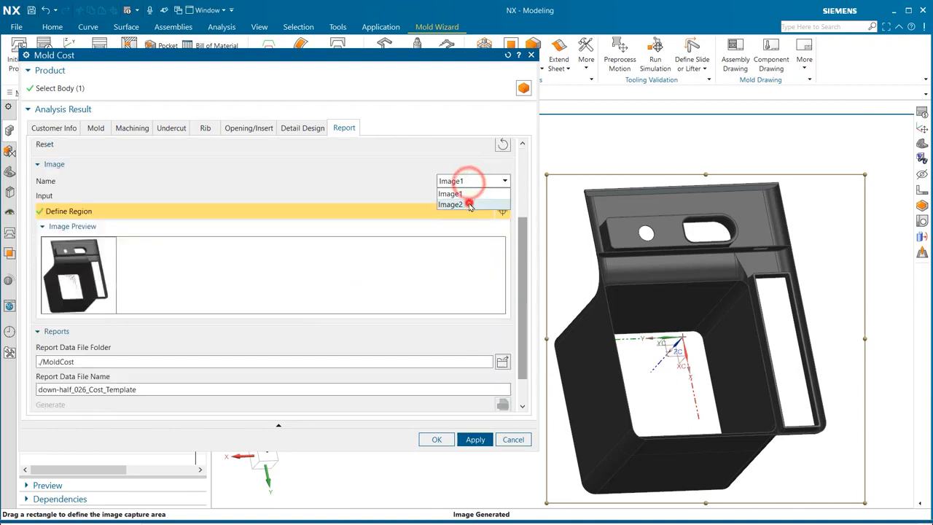
pyautogui.click(504, 195)
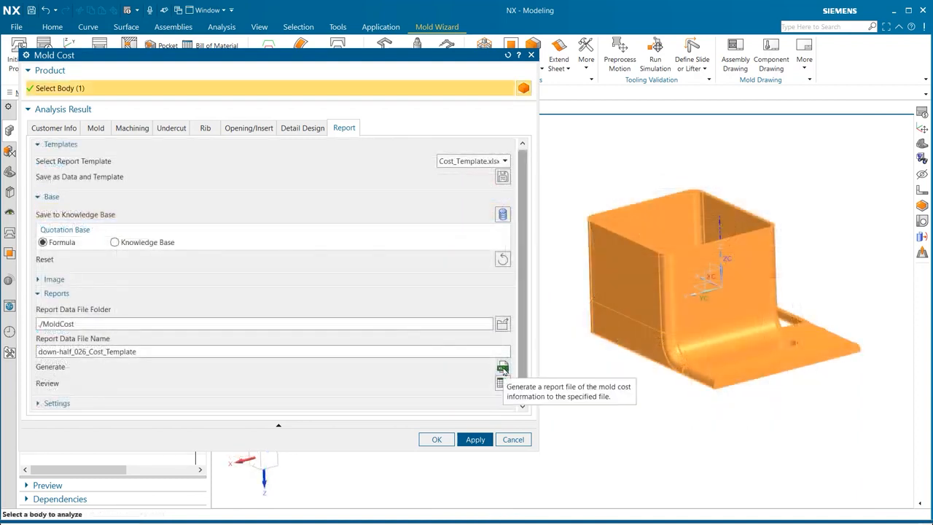
pyautogui.click(503, 369)
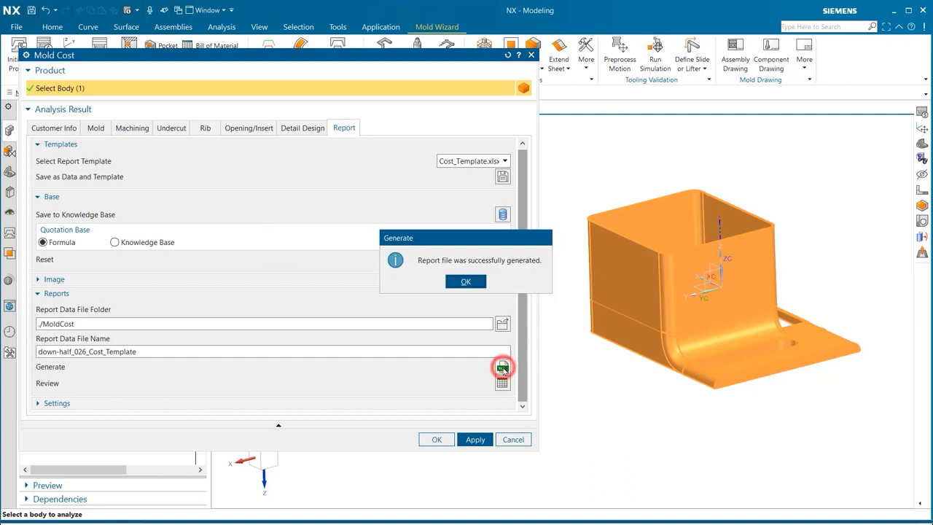
# - Dismiss the message and open the generated cost report to review its component, process and total cost tables
pyautogui.click(467, 283)
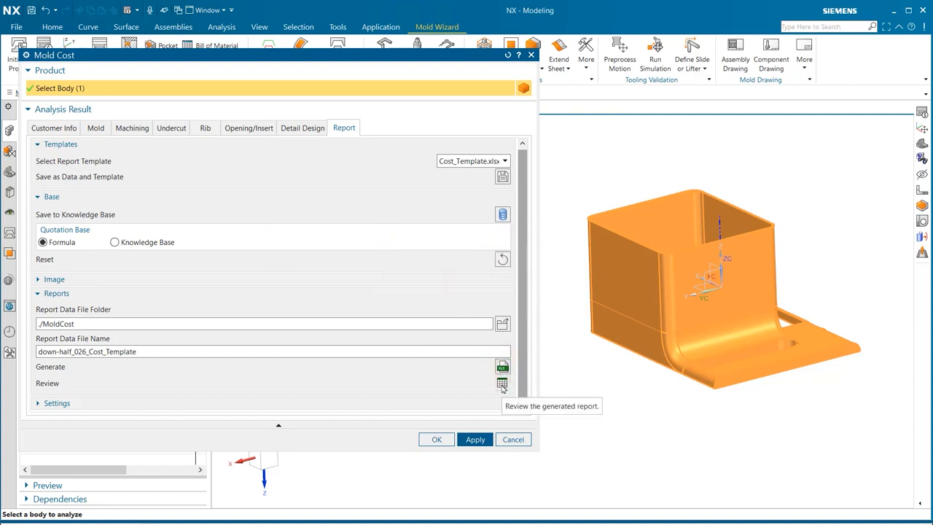
pyautogui.click(501, 384)
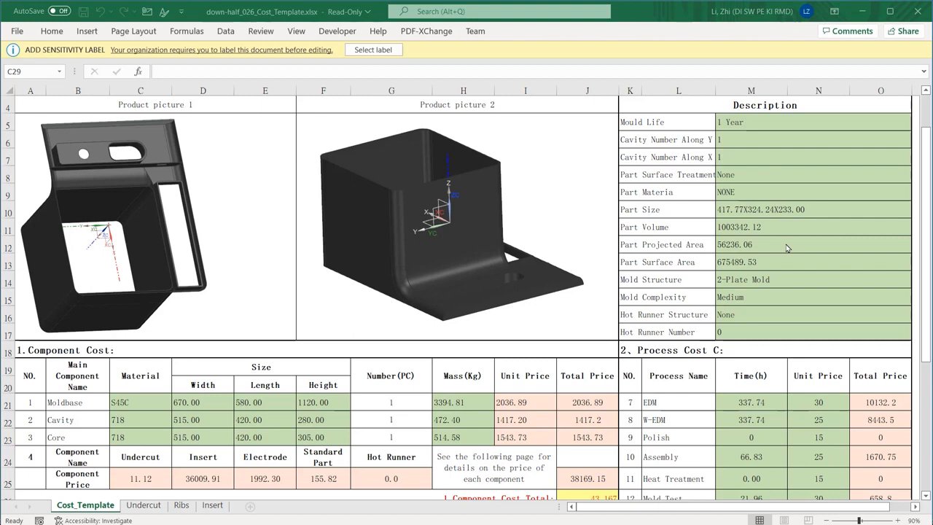
pyautogui.scroll(-2, 787, 248)
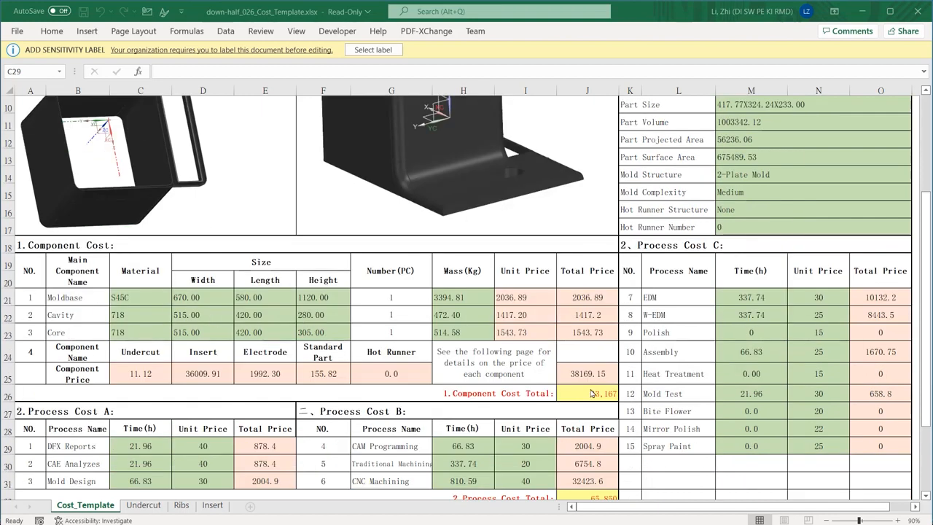
pyautogui.scroll(-2, 545, 303)
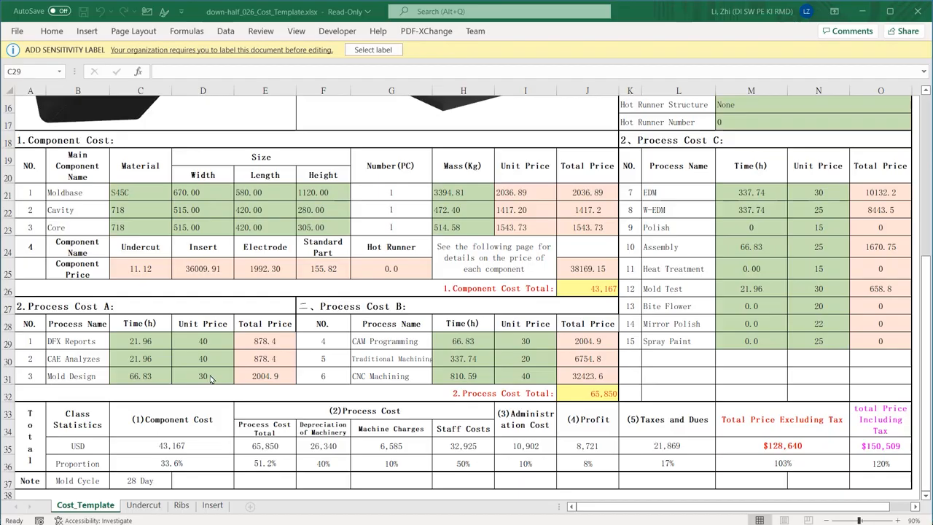
pyautogui.scroll(-1, 228, 361)
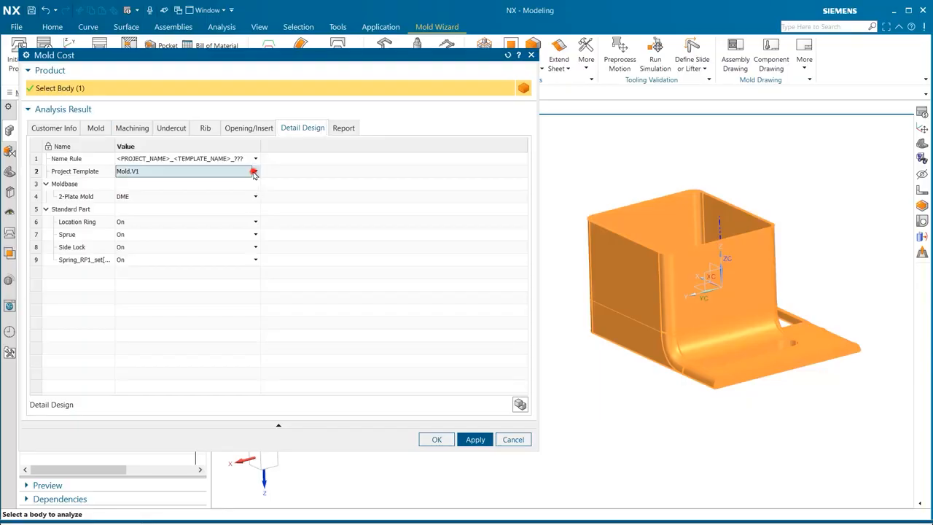
# - Set the 2-Plate Mold base to LKM_SG in the detail design settings and perform the detail design
pyautogui.click(255, 172)
pyautogui.click(293, 184)
pyautogui.click(255, 196)
pyautogui.click(194, 216)
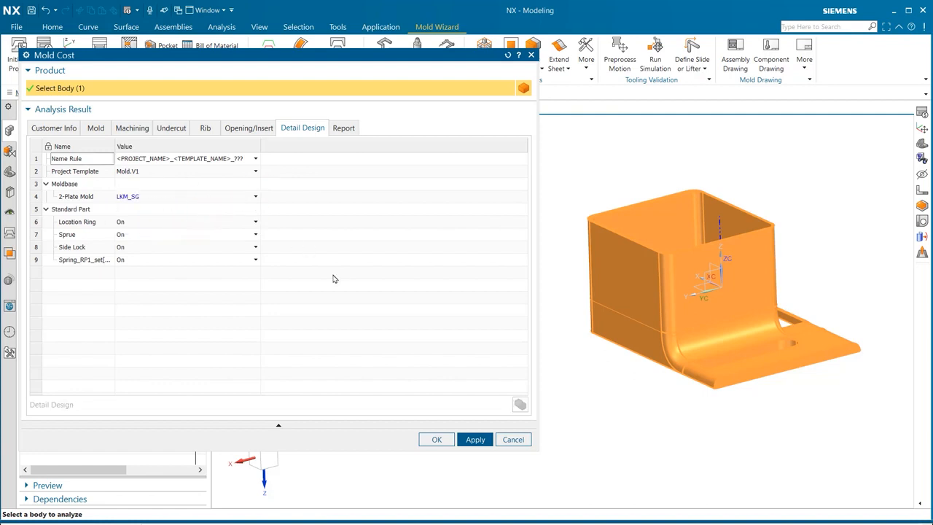
pyautogui.click(484, 441)
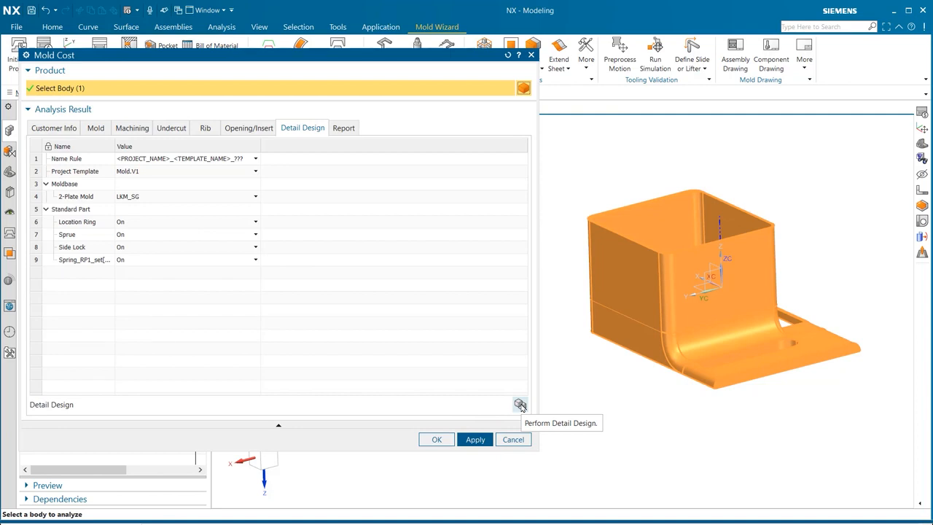
pyautogui.click(521, 405)
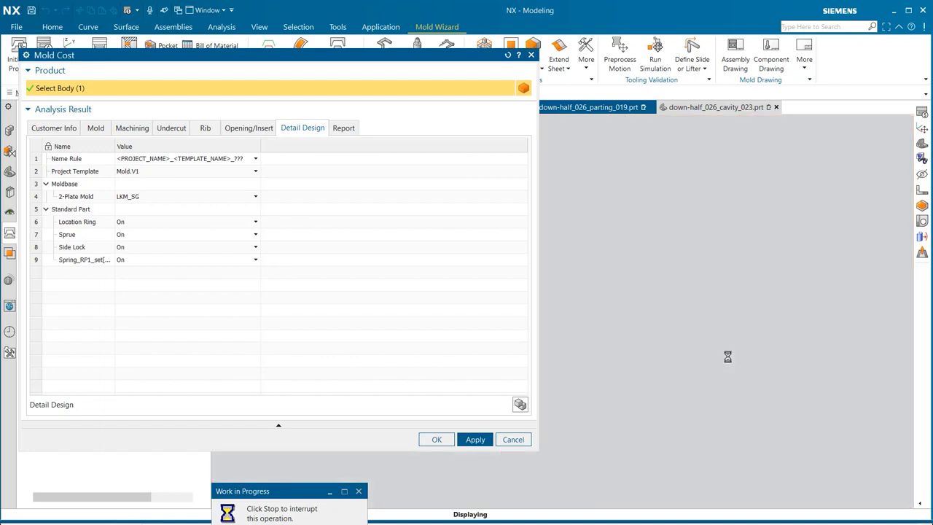
pyautogui.click(504, 440)
# - Inspect the generated core, cavity and top assembly parts by switching between them and rotating the view
pyautogui.click(605, 107)
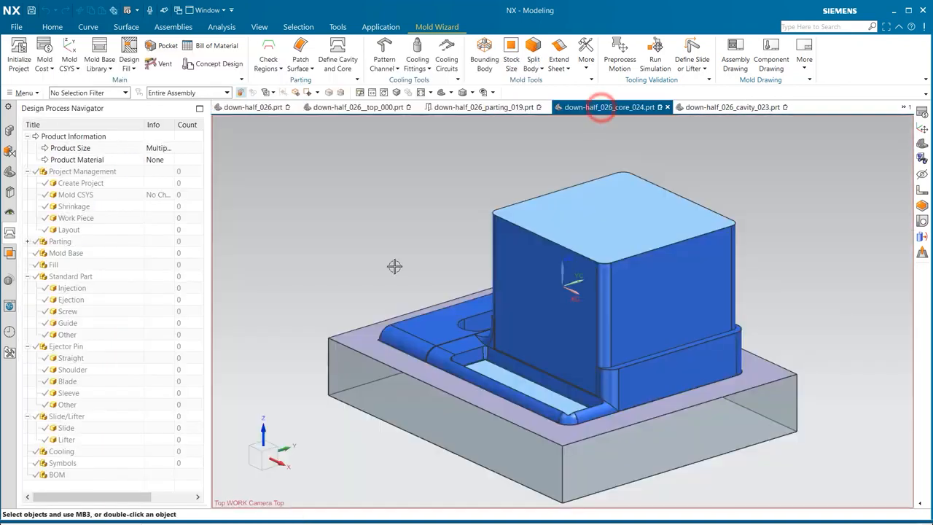
pyautogui.moveTo(385, 261); pyautogui.dragTo(554, 132, button='middle')
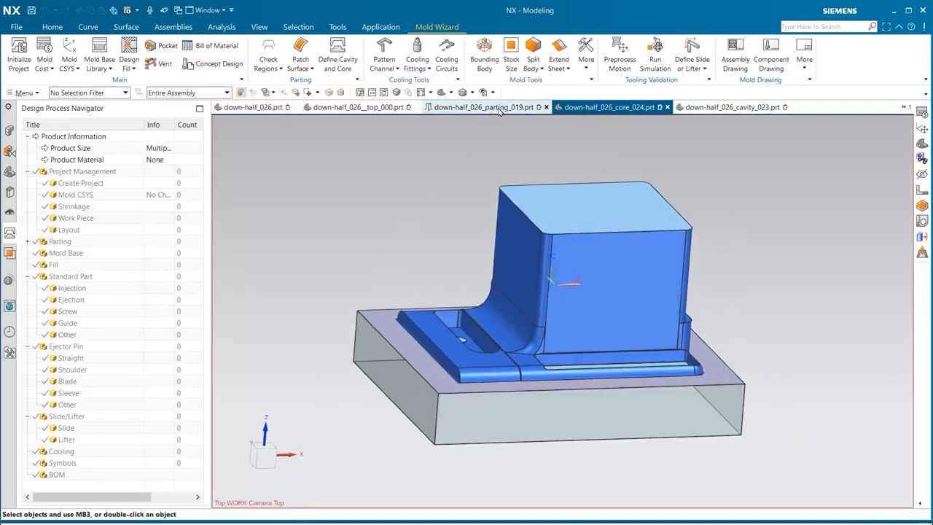
pyautogui.click(704, 107)
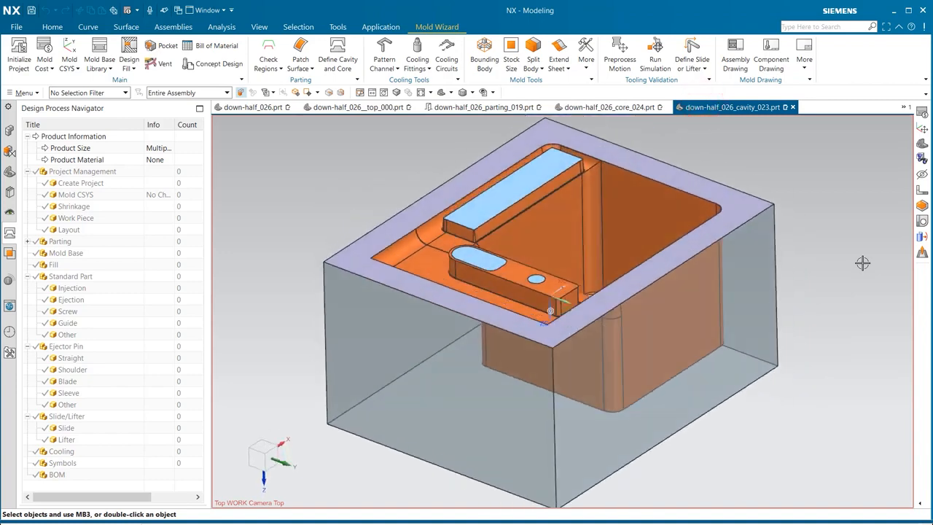
pyautogui.click(360, 110)
pyautogui.moveTo(370, 285); pyautogui.dragTo(512, 155, button='middle')
pyautogui.scroll(5, 619, 296)
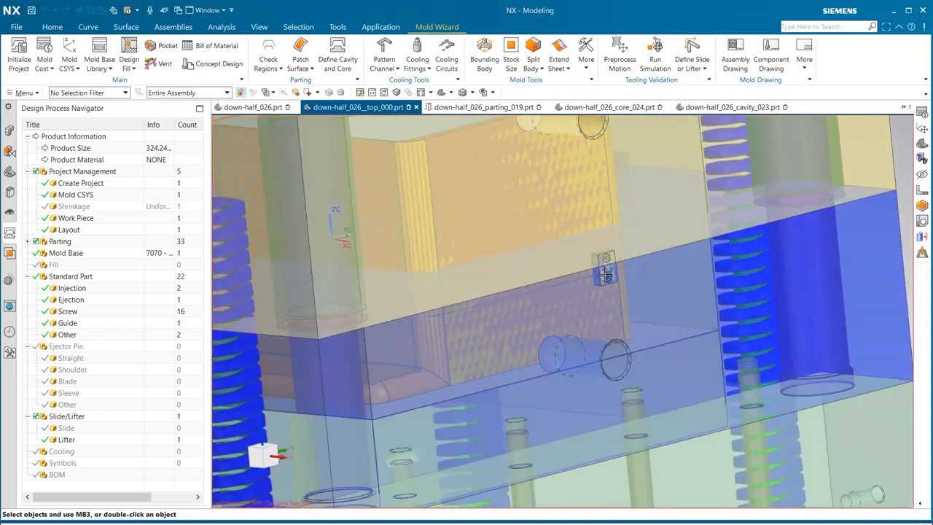
pyautogui.scroll(-3, 604, 278)
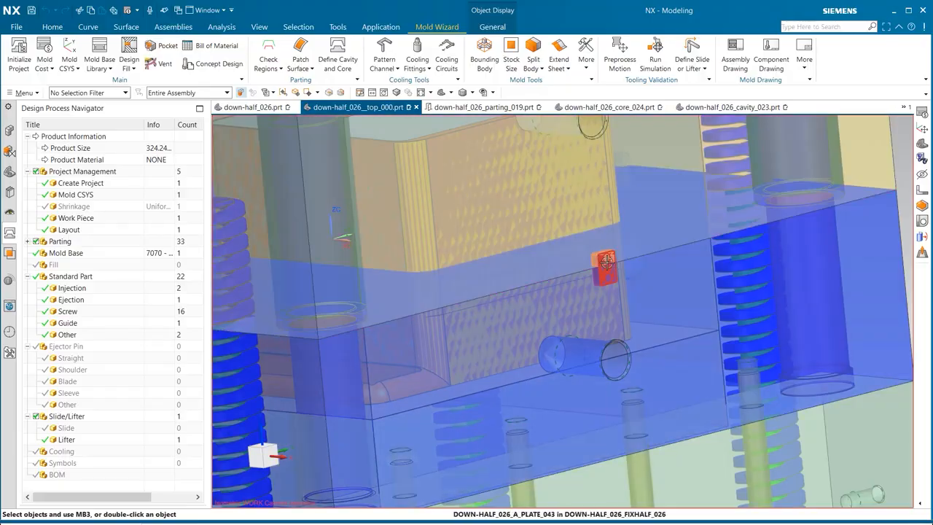
# - Edit the side block set standard part and set its A parameter to 80
pyautogui.rightClick(617, 259)
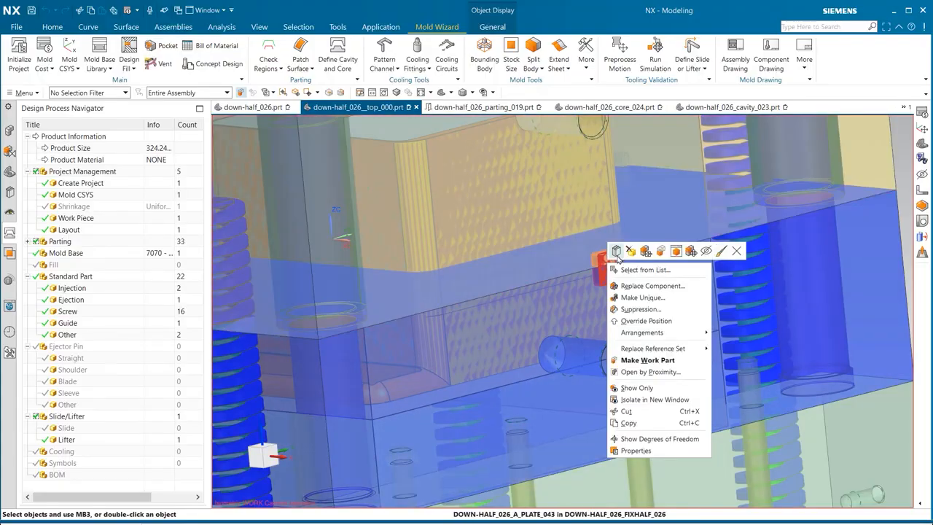
pyautogui.click(617, 252)
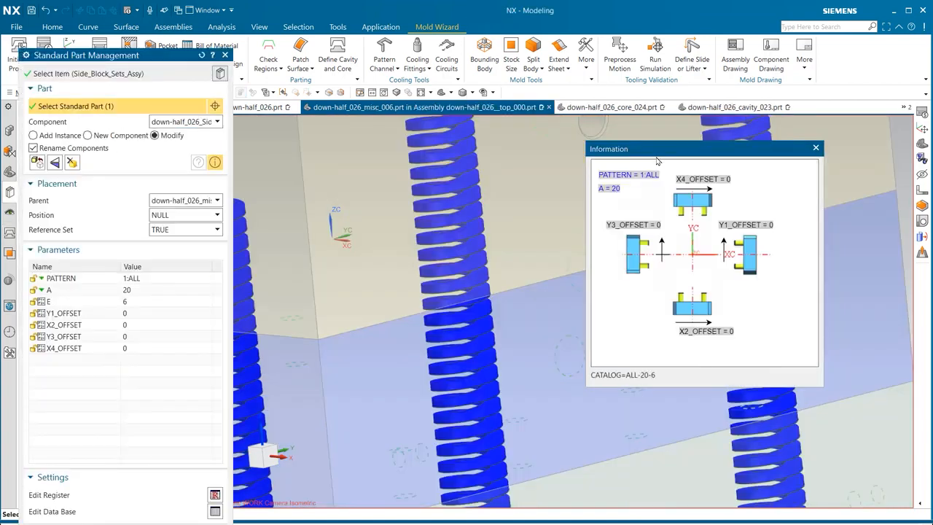
pyautogui.moveTo(646, 155); pyautogui.dragTo(397, 159)
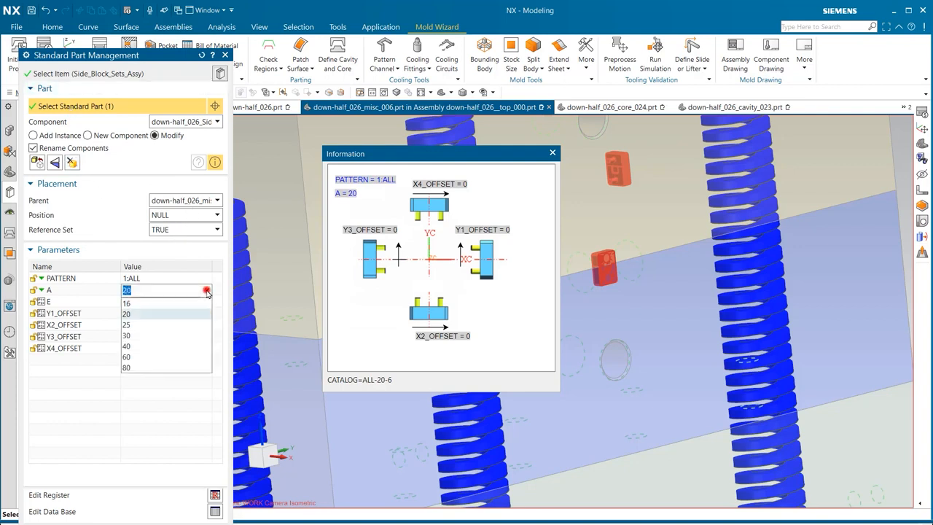
pyautogui.click(165, 366)
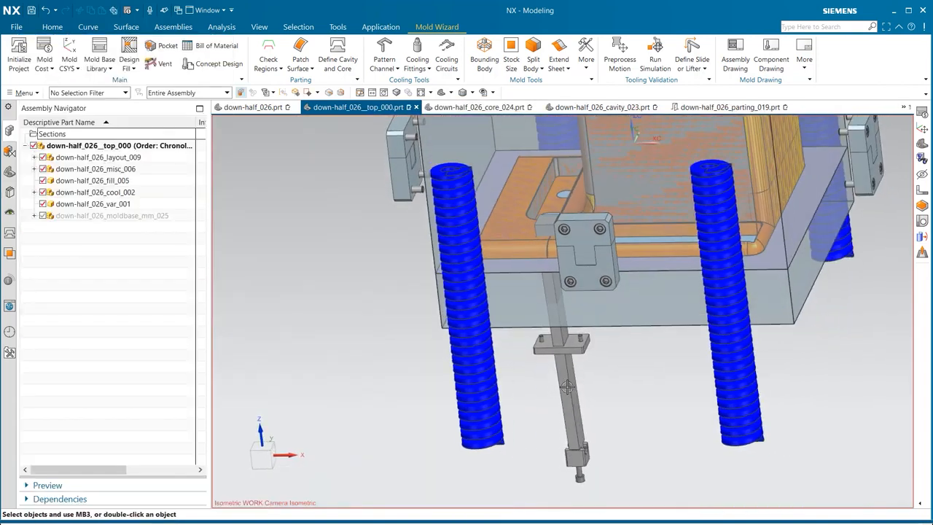
# - Edit the lifter in the Slide and Lifter Design dialog and set its H1 parameter to -75
pyautogui.click(567, 387)
pyautogui.click(607, 370)
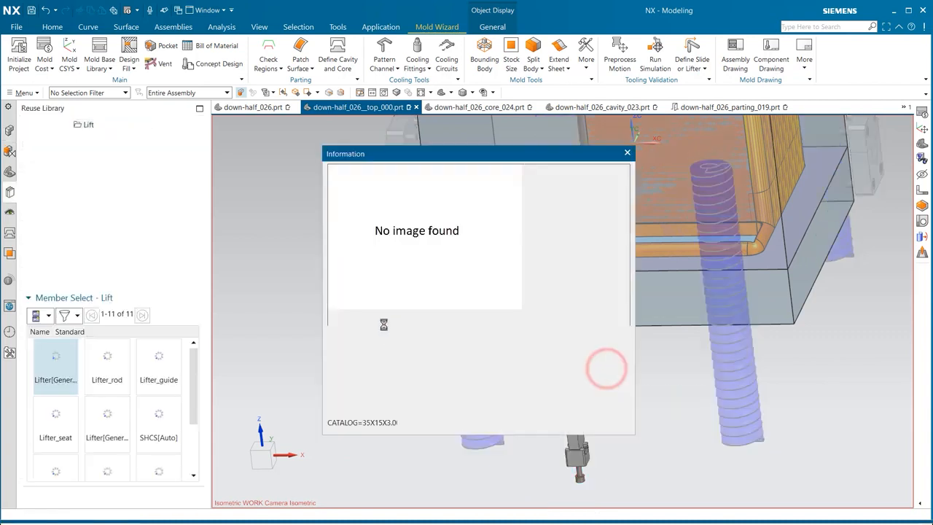
pyautogui.moveTo(576, 148); pyautogui.dragTo(528, 158)
pyautogui.moveTo(100, 41); pyautogui.dragTo(143, 48)
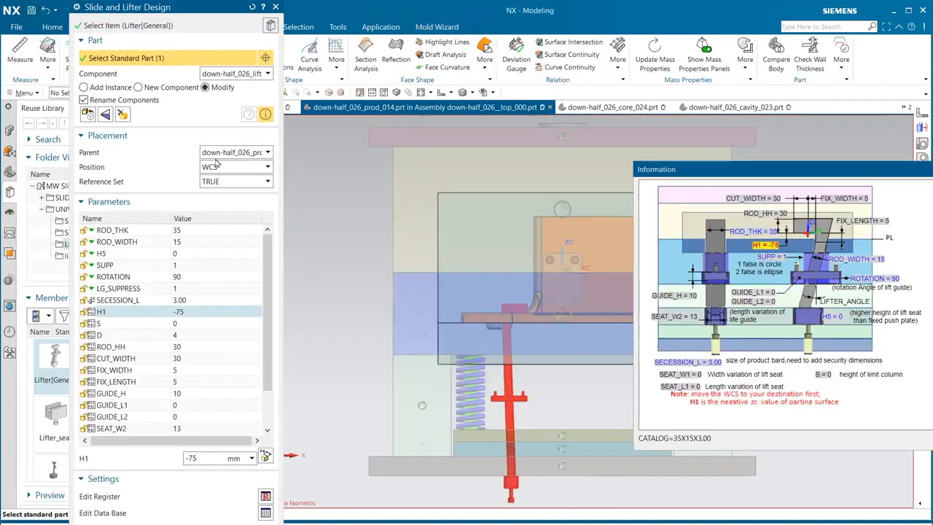
pyautogui.click(167, 137)
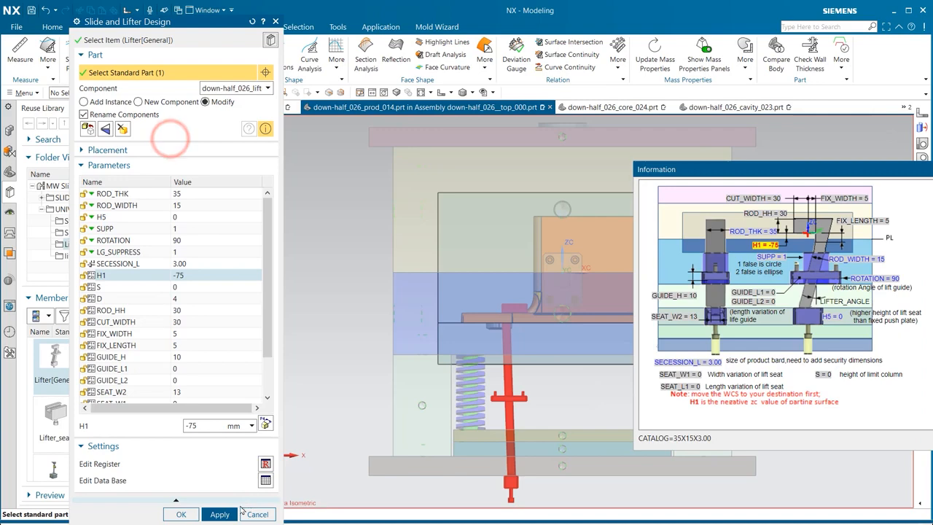
pyautogui.click(218, 515)
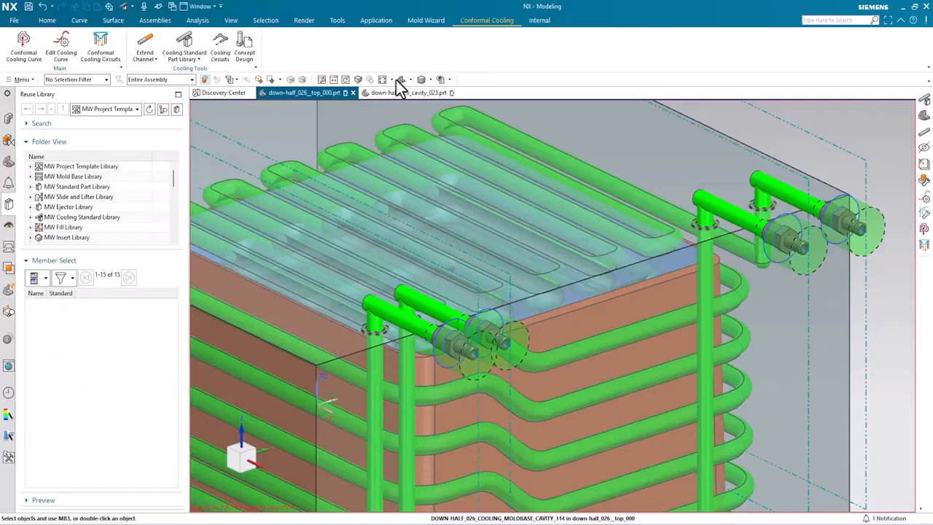
pyautogui.click(395, 80)
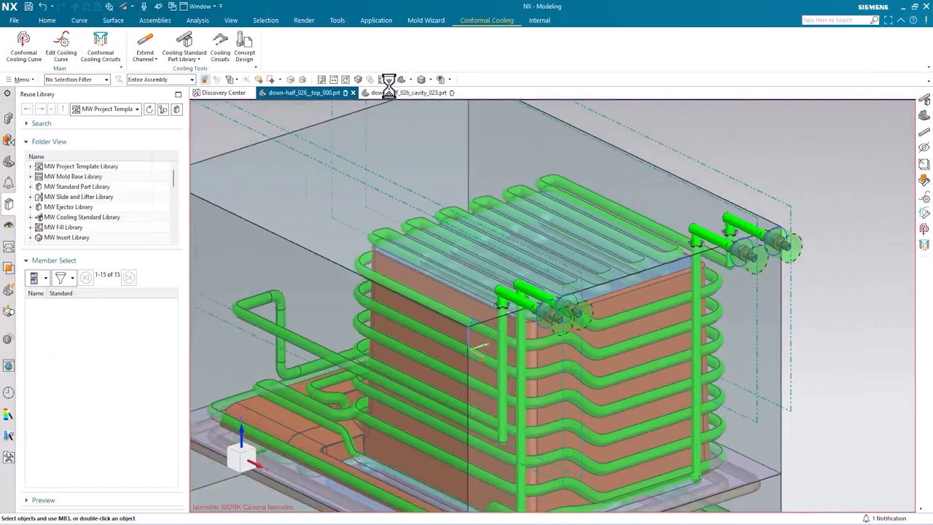
# - Edit Circuit3's variable section in the cavity's conformal cooling circuits, adding a point and setting its section type to Circular
pyautogui.click(8, 118)
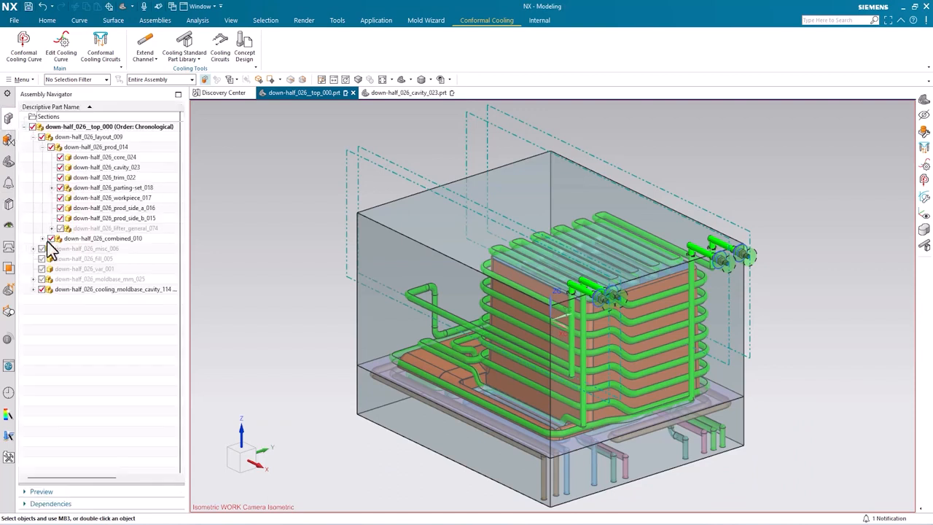
pyautogui.click(43, 281)
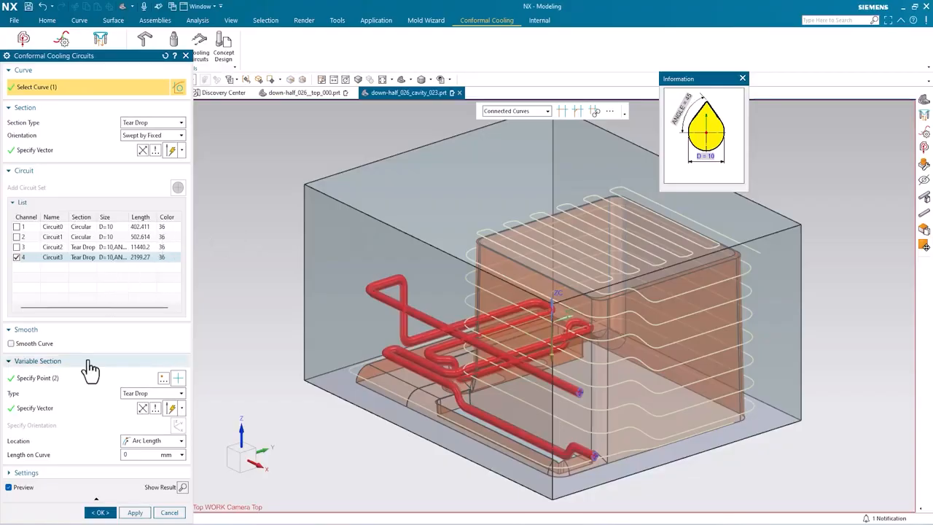
pyautogui.click(84, 378)
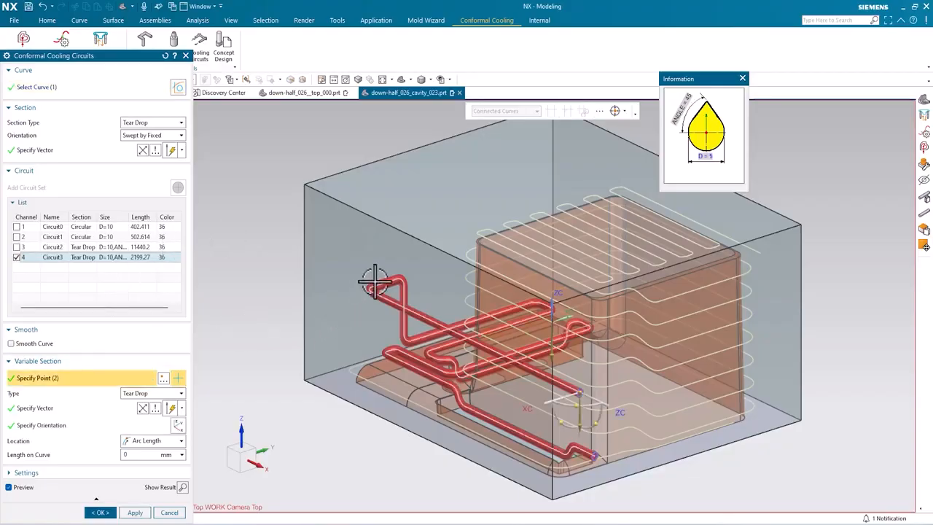
pyautogui.scroll(5, 375, 281)
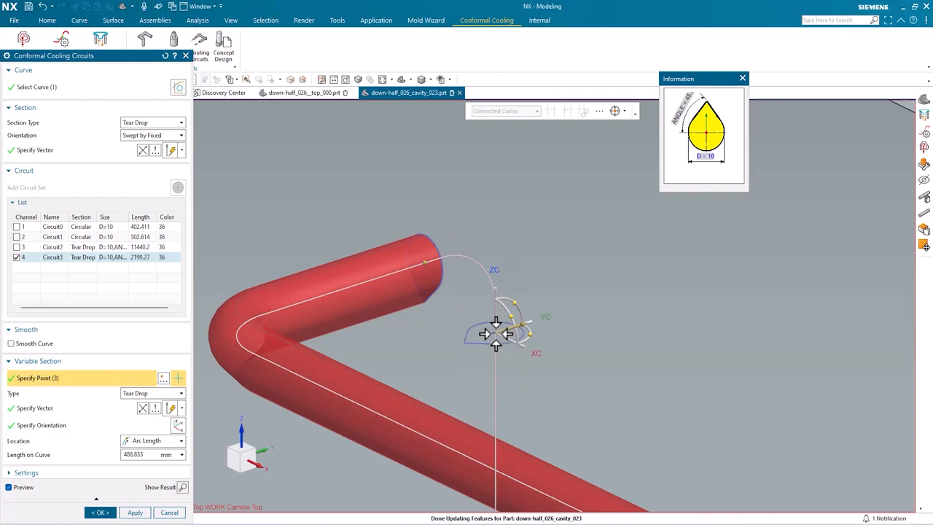
pyautogui.click(181, 395)
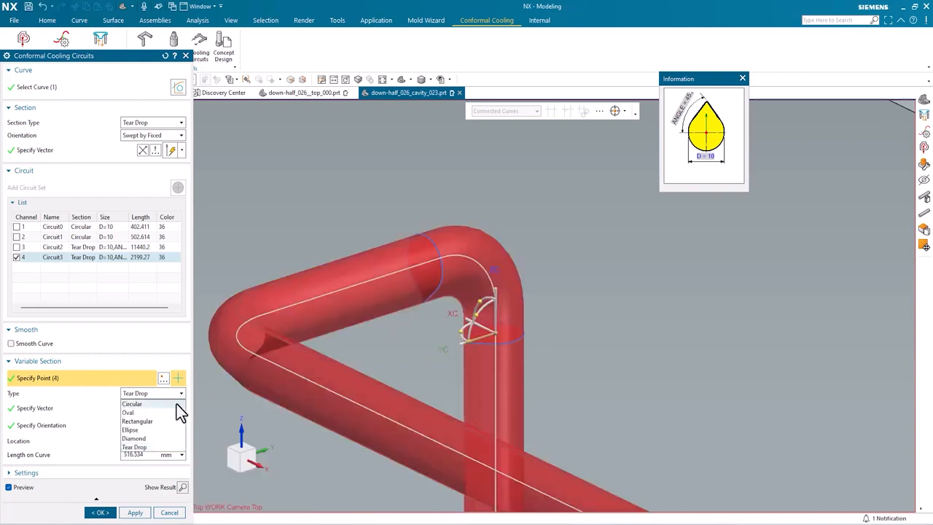
pyautogui.click(176, 404)
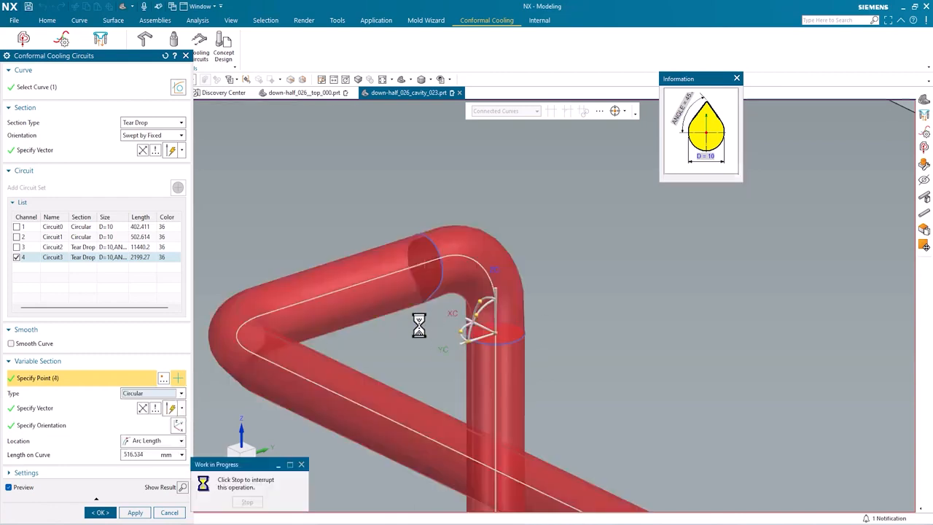
pyautogui.scroll(5, 421, 317)
pyautogui.scroll(-5, 434, 421)
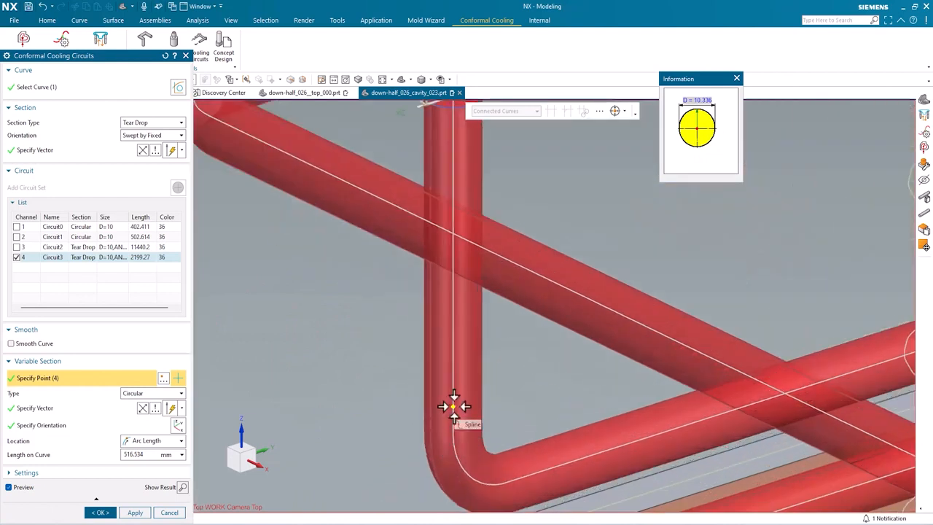
pyautogui.click(453, 406)
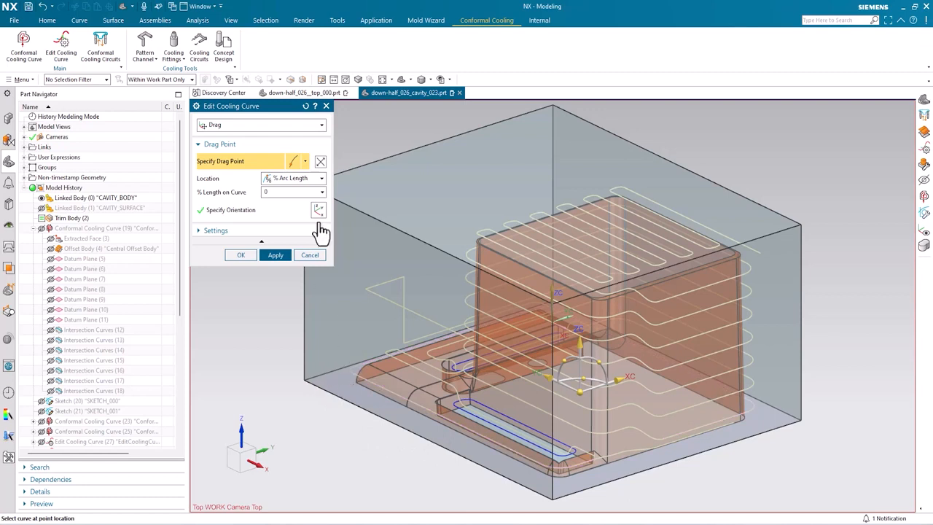
pyautogui.click(274, 126)
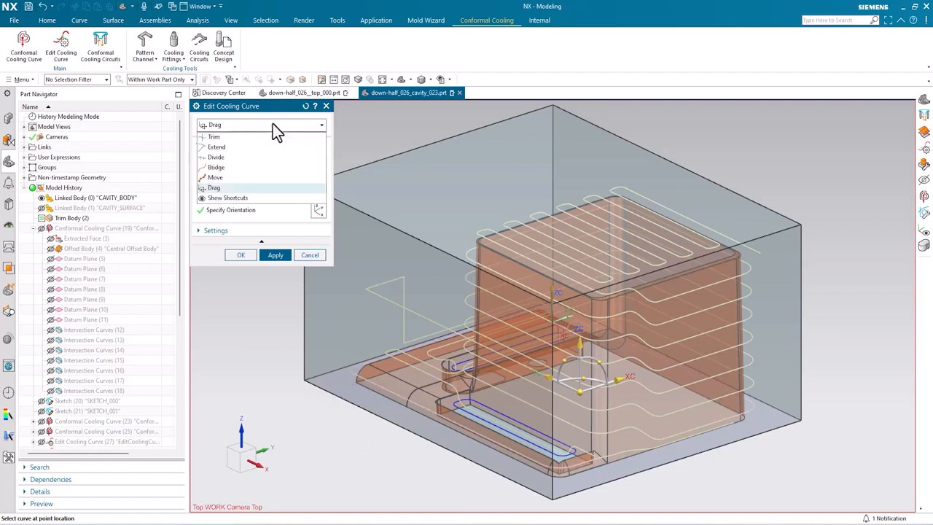
# - Use Edit Cooling Curve's Bridge option to connect two cooling curves, specifying the point on the first curve
pyautogui.click(241, 161)
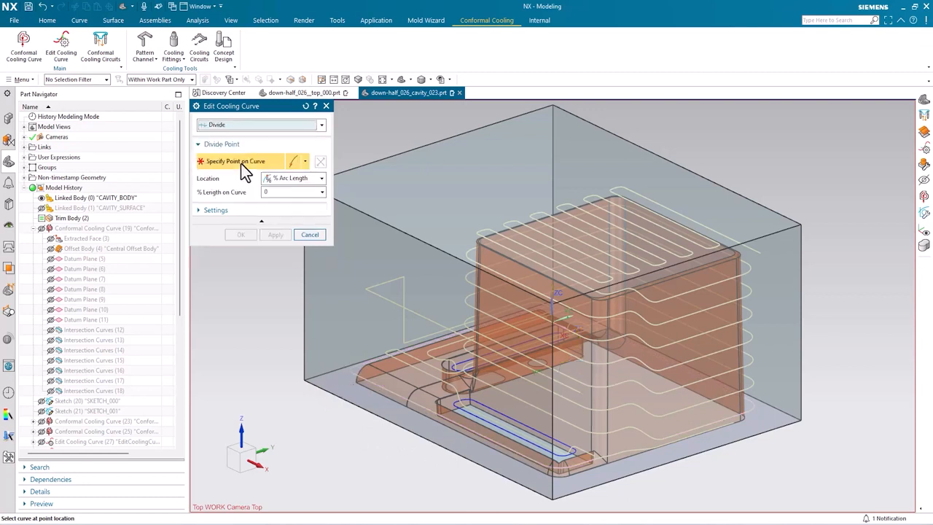
pyautogui.click(255, 129)
pyautogui.click(247, 168)
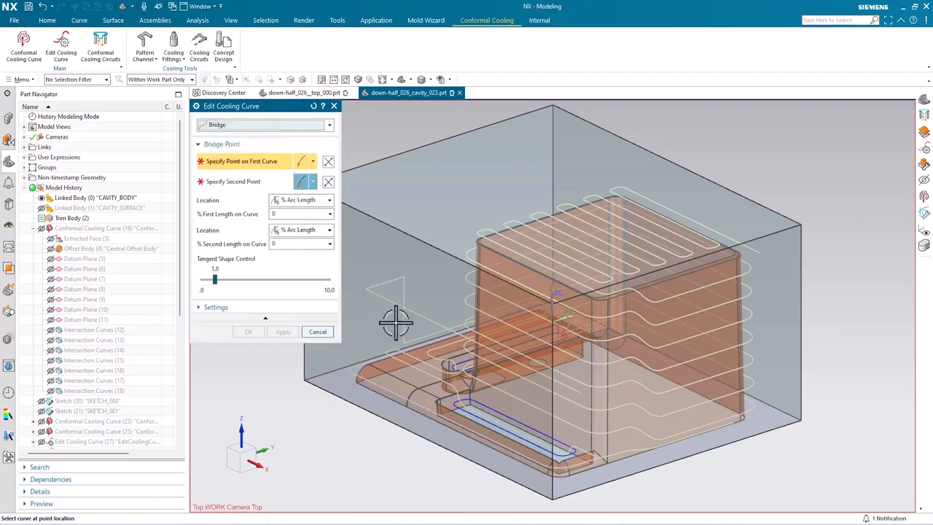
pyautogui.scroll(5, 412, 357)
pyautogui.click(437, 359)
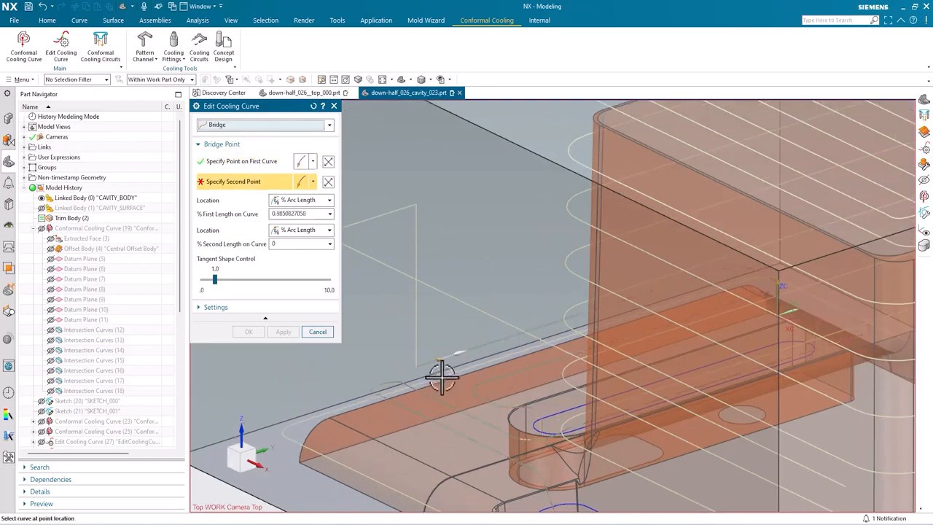